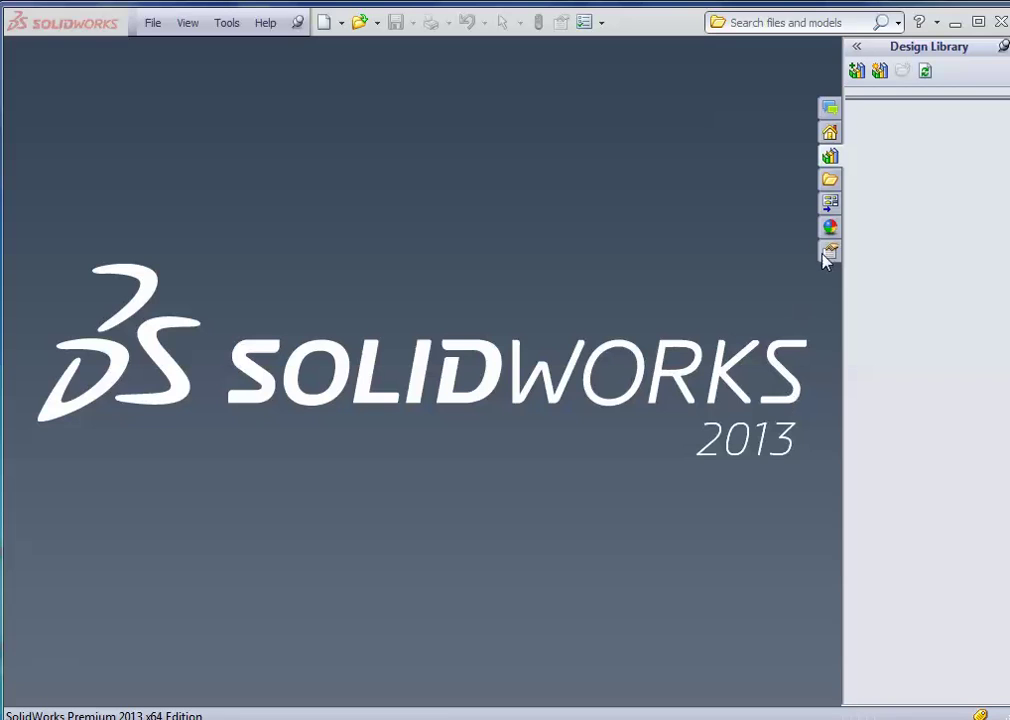
# Step: Refresh the Design Library and add in Toolbox so its standards folders are listed
pyautogui.click(829, 157)
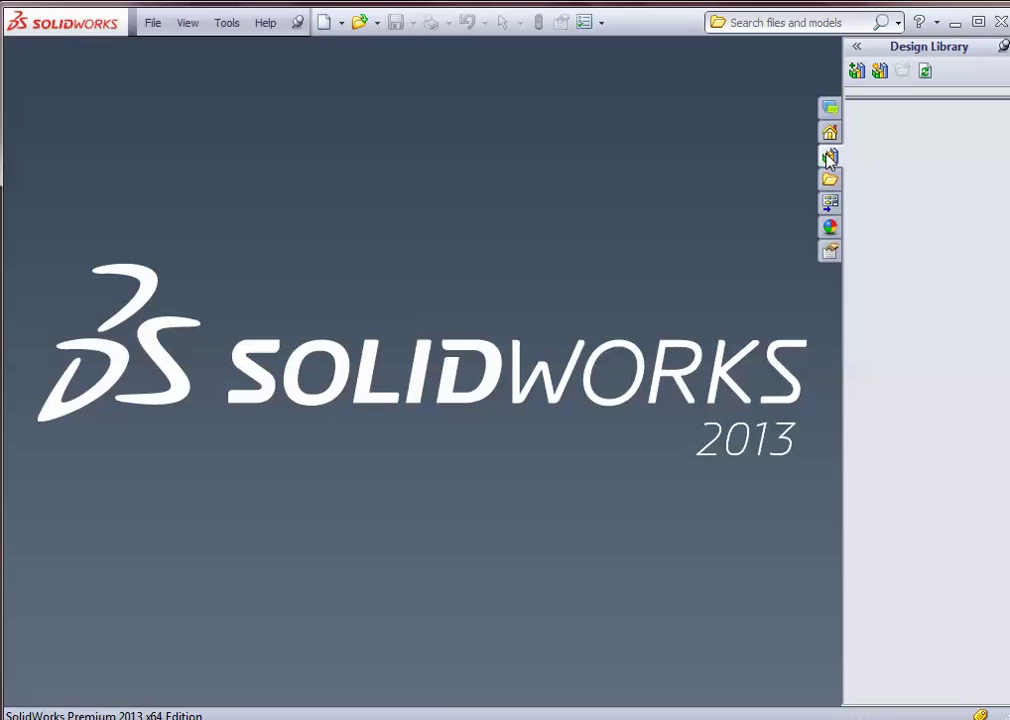
pyautogui.click(920, 86)
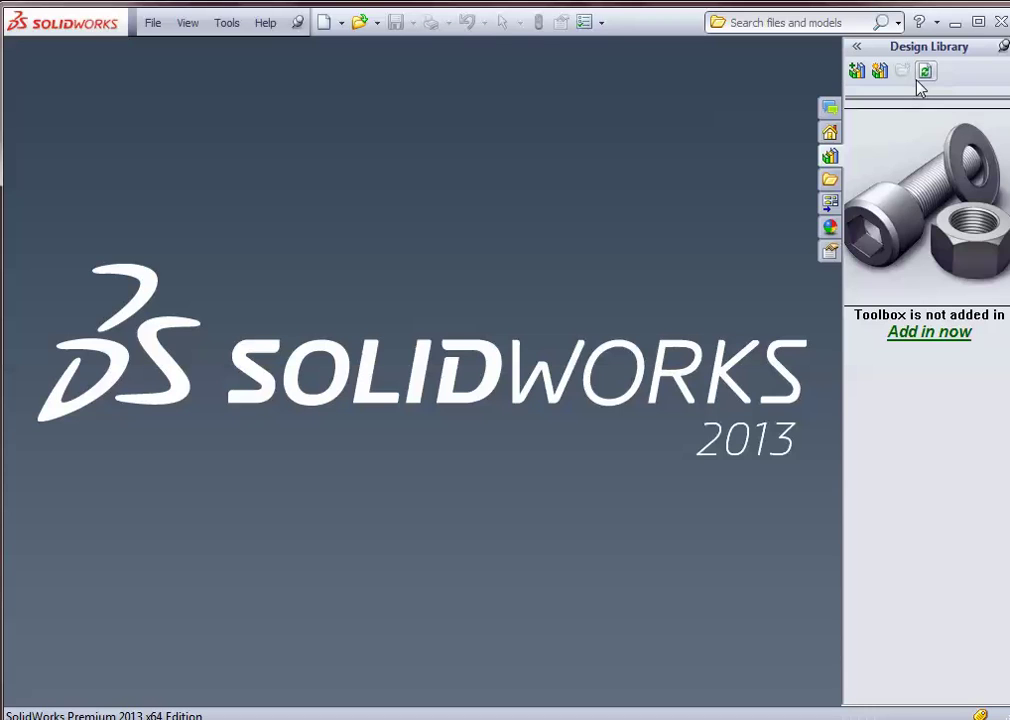
pyautogui.click(937, 338)
# Step: Browse Toolbox to ANSI Metric > Power Transmission > Gears to list Spur Gear and the other gear types
pyautogui.click(940, 341)
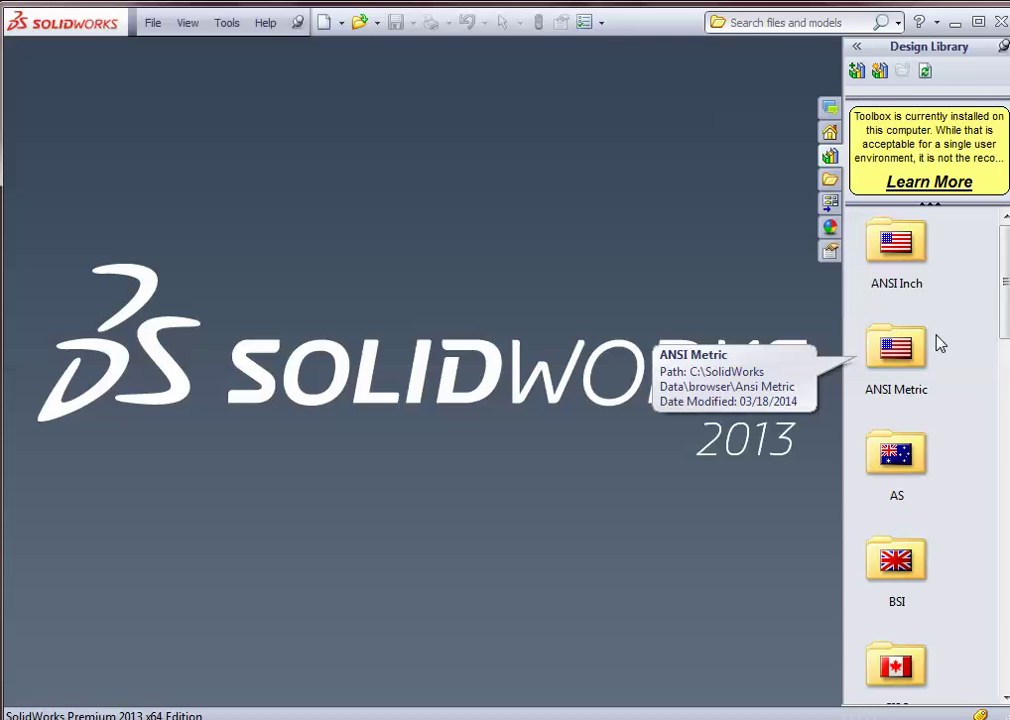
pyautogui.click(897, 350)
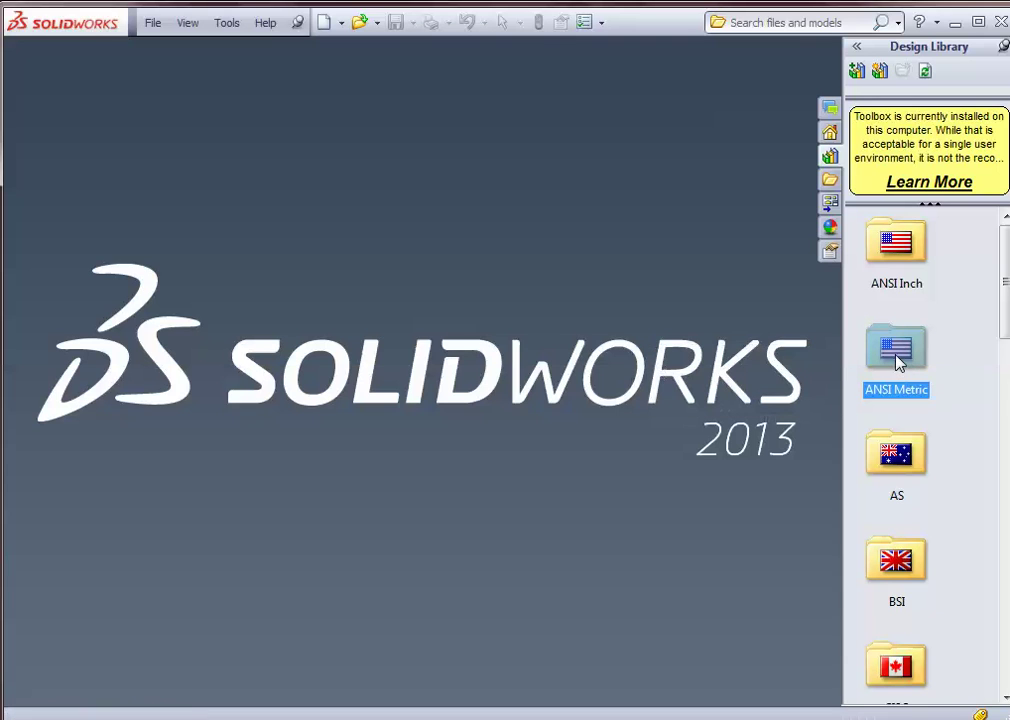
pyautogui.doubleClick(912, 355)
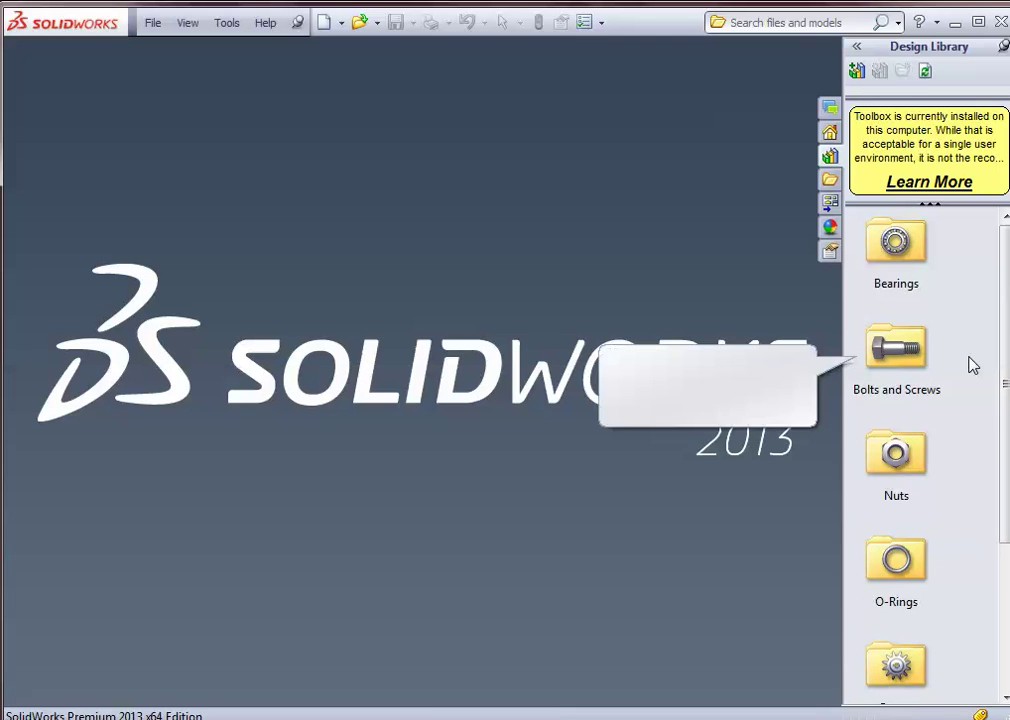
pyautogui.scroll(-3, 903, 468)
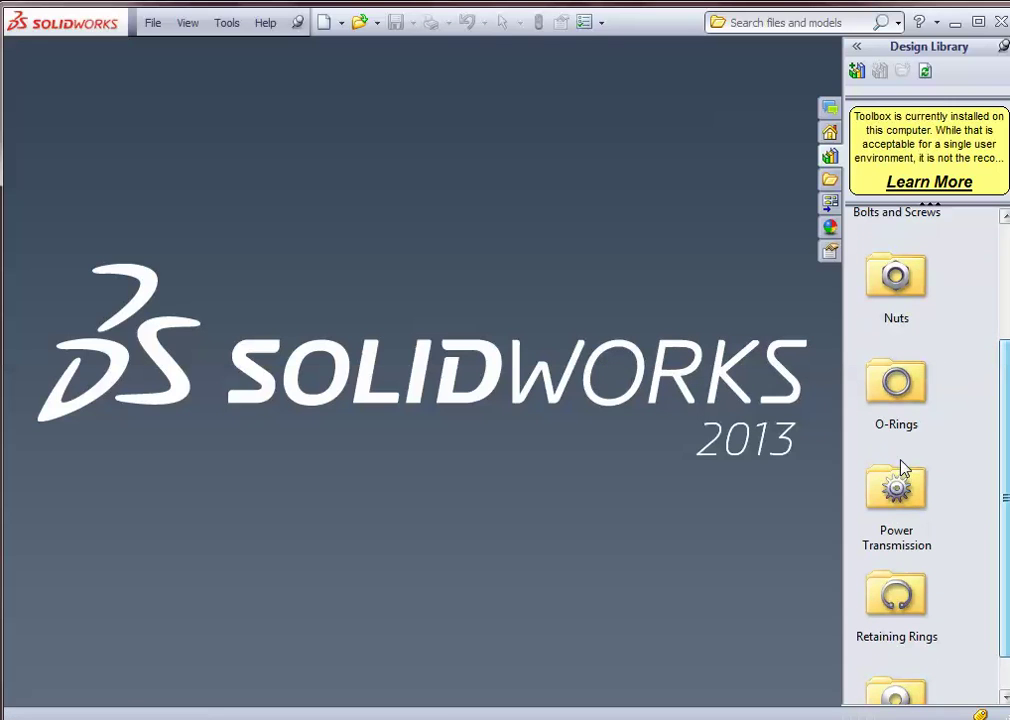
pyautogui.click(899, 493)
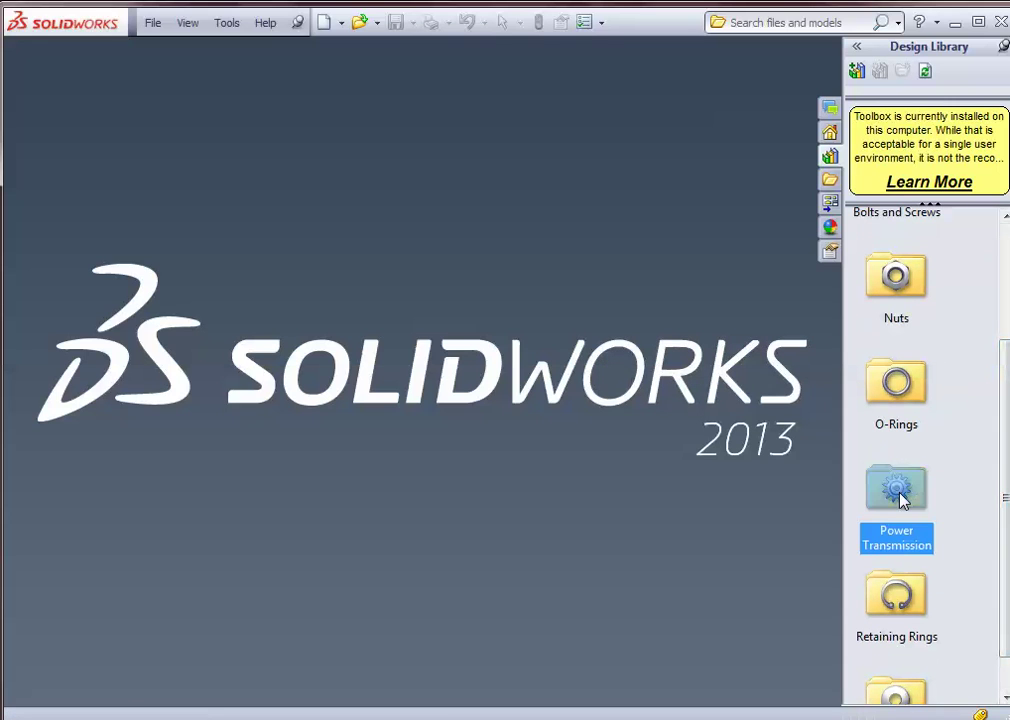
pyautogui.doubleClick(899, 493)
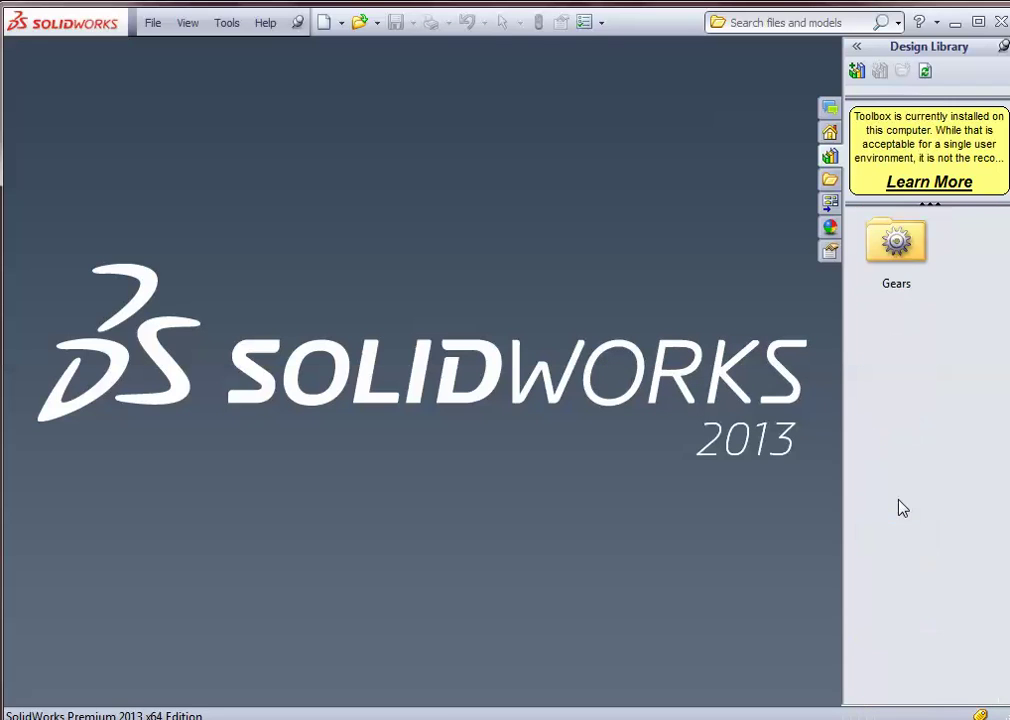
pyautogui.click(903, 254)
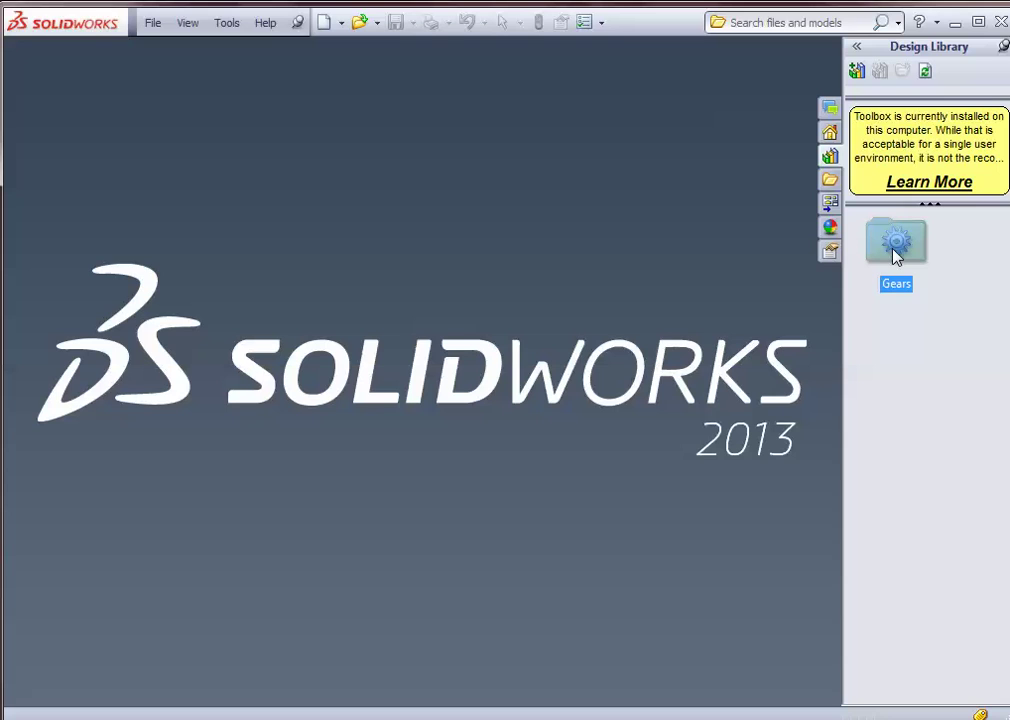
pyautogui.doubleClick(896, 256)
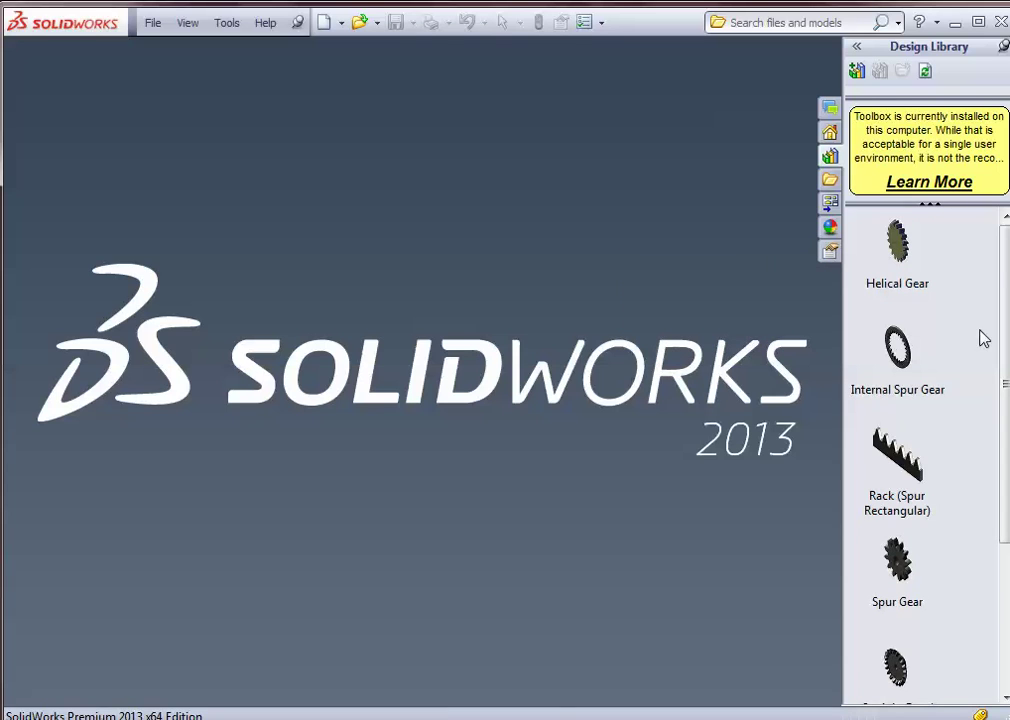
pyautogui.moveTo(1003, 360); pyautogui.dragTo(1003, 420)
# Step: Create a new part from Spur Gear, starting at the default module 4 and 18 teeth
pyautogui.rightClick(866, 460)
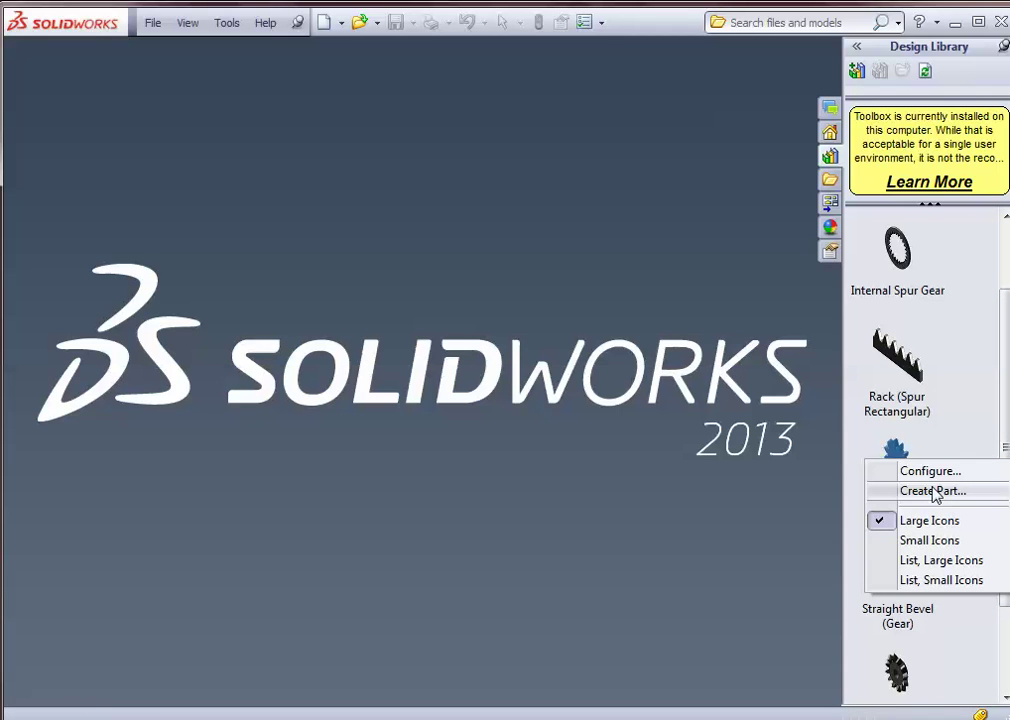
pyautogui.click(968, 494)
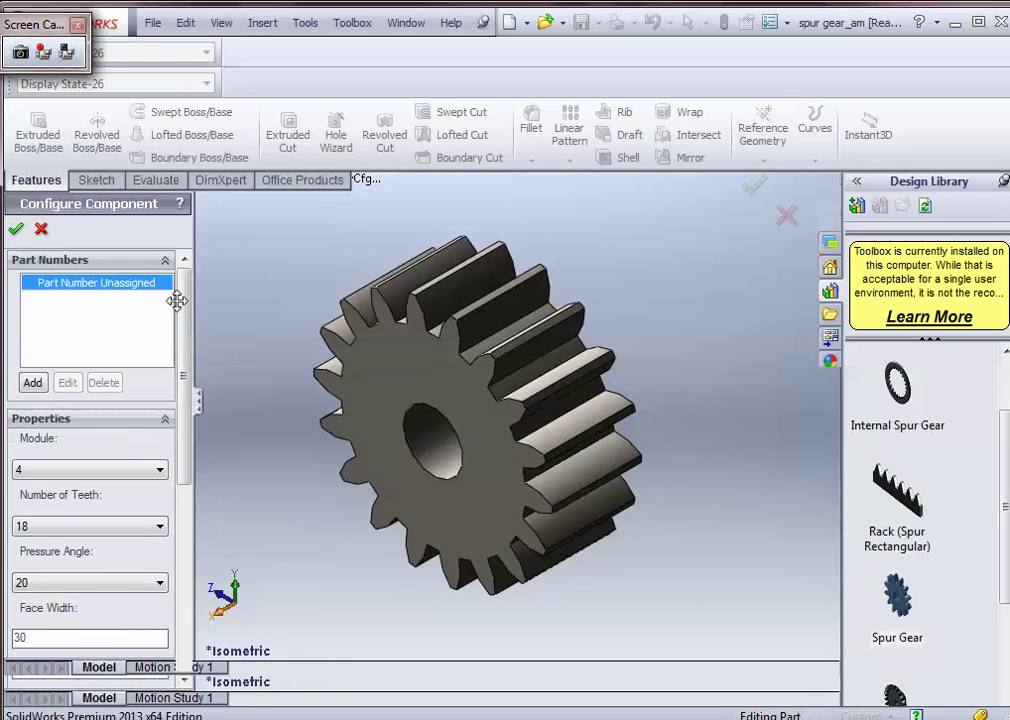
# Step: Set the gear to module 3 with 20 teeth, then review the pressure angle options
pyautogui.moveTo(184, 288); pyautogui.dragTo(184, 320)
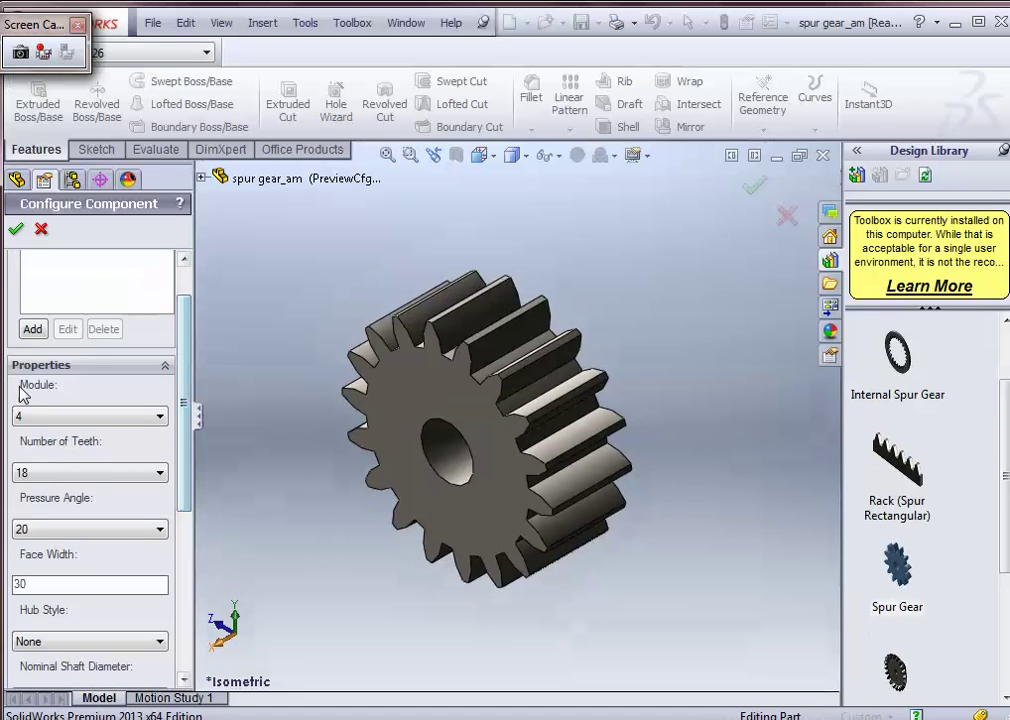
pyautogui.click(55, 424)
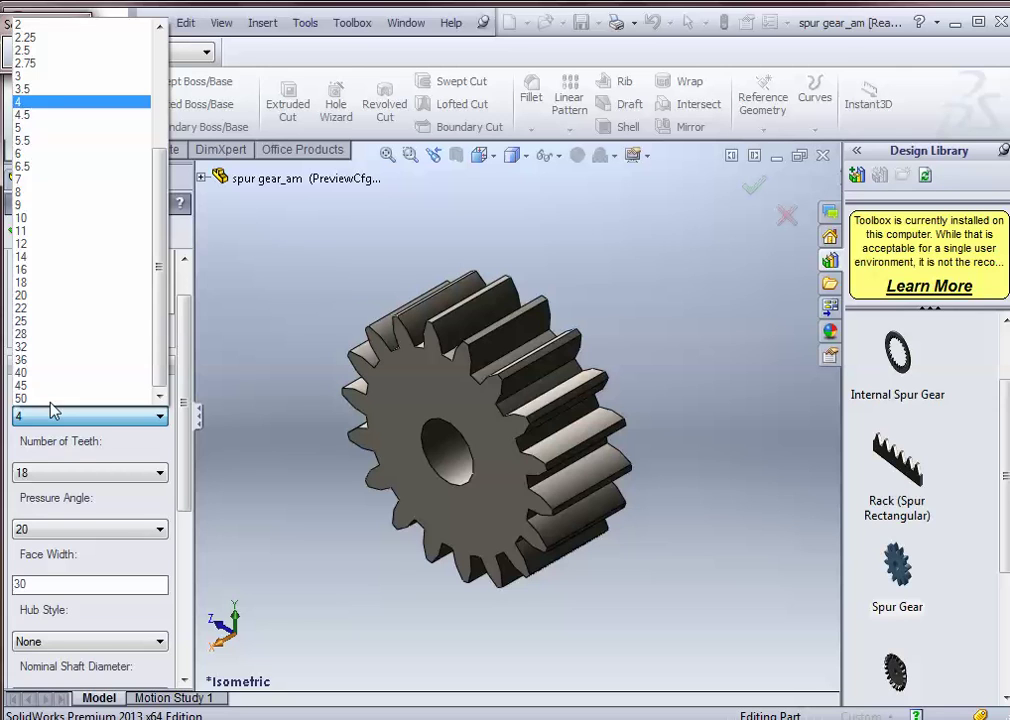
pyautogui.press('Up')
pyautogui.press('Return')
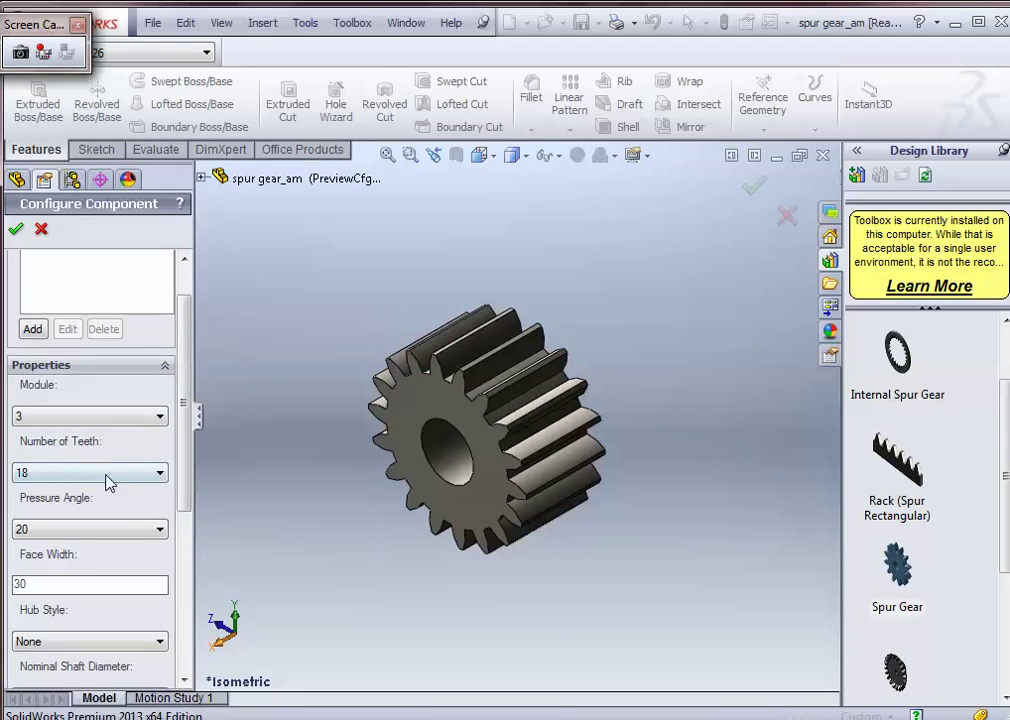
pyautogui.click(104, 473)
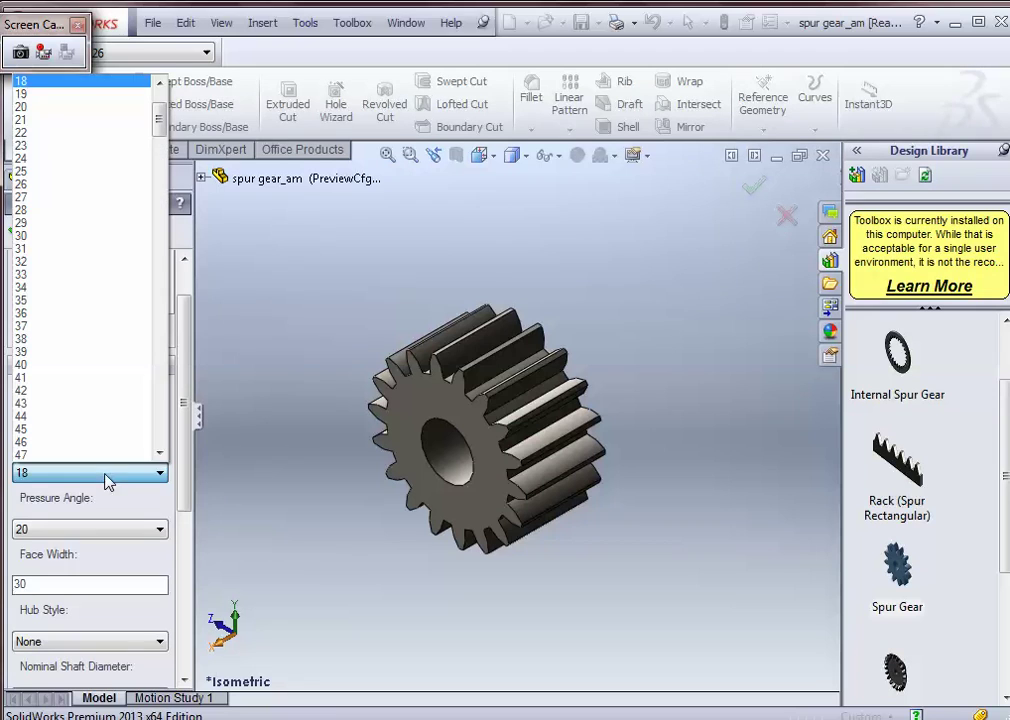
pyautogui.click(30, 106)
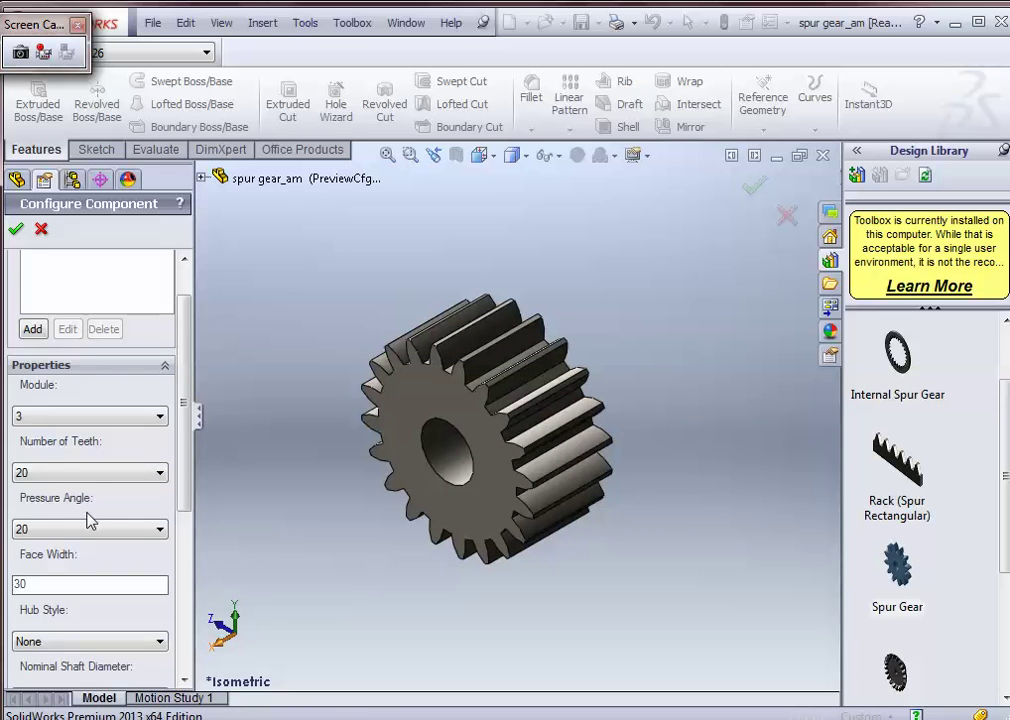
pyautogui.click(86, 528)
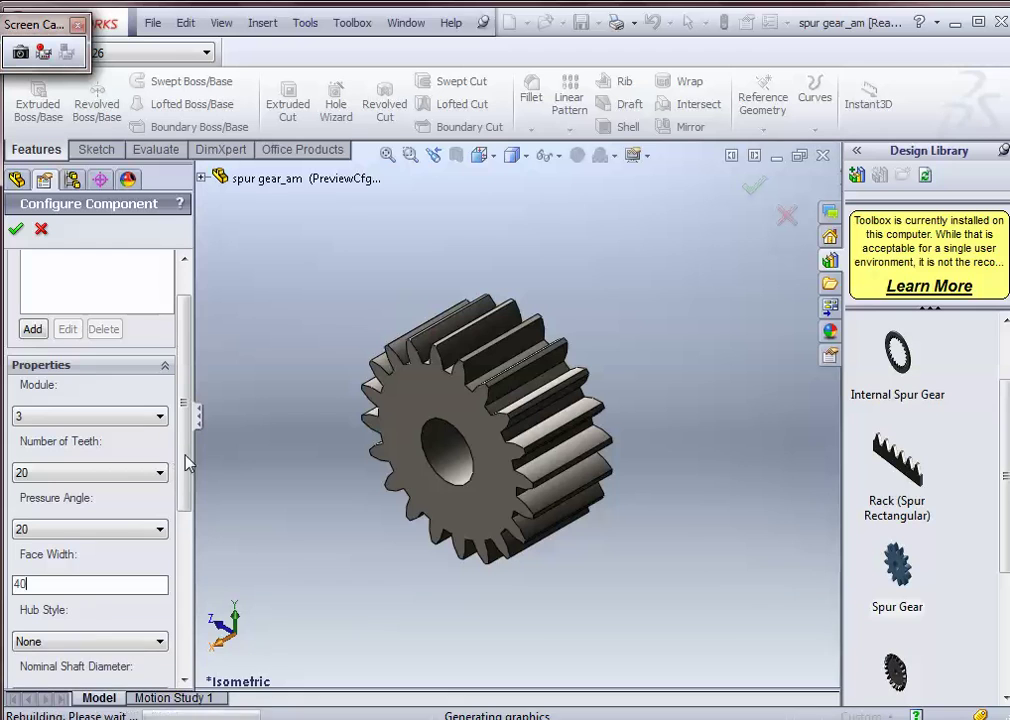
pyautogui.scroll(-1, 182, 480)
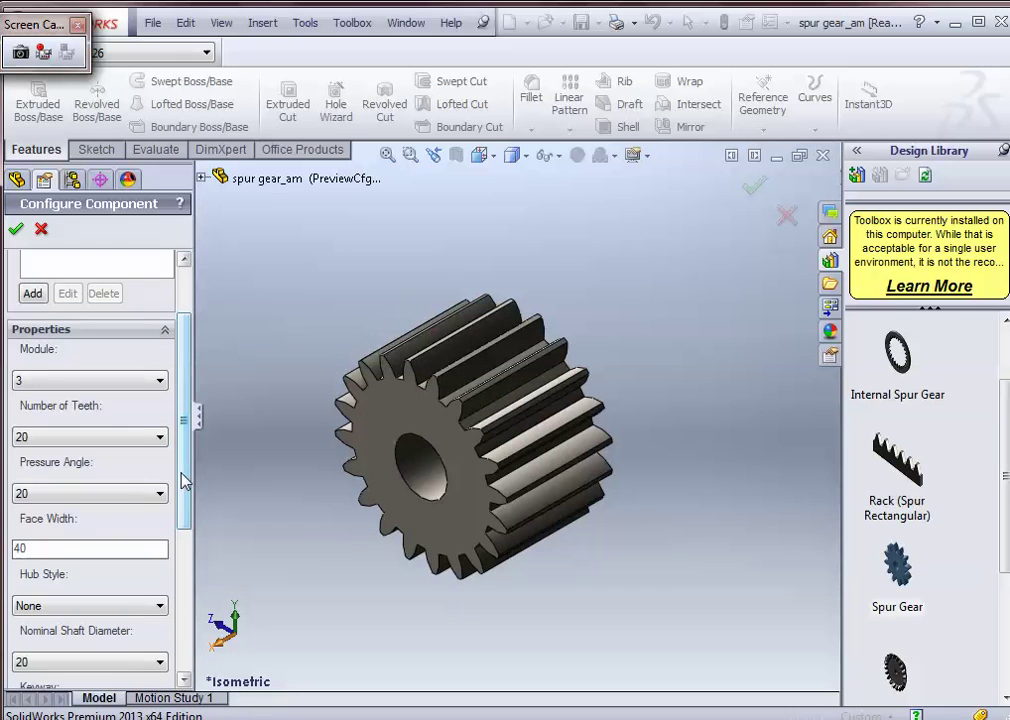
pyautogui.scroll(-3, 182, 480)
# Step: Set the nominal shaft diameter to 25
pyautogui.moveTo(188, 518); pyautogui.dragTo(188, 575)
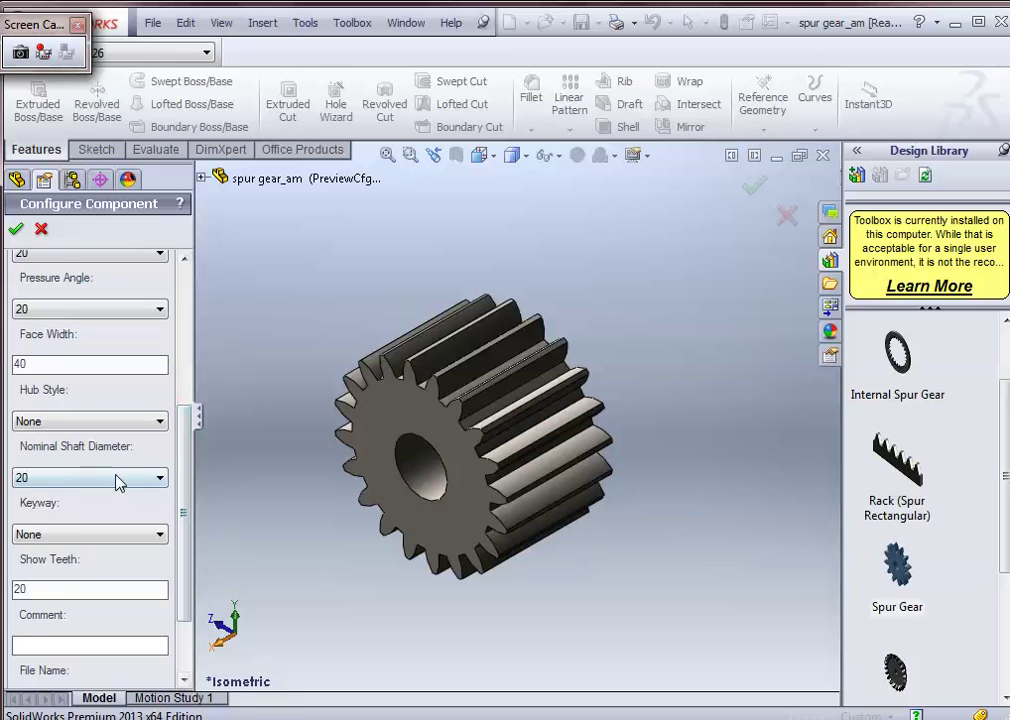
pyautogui.click(155, 477)
pyautogui.scroll(3, 90, 272)
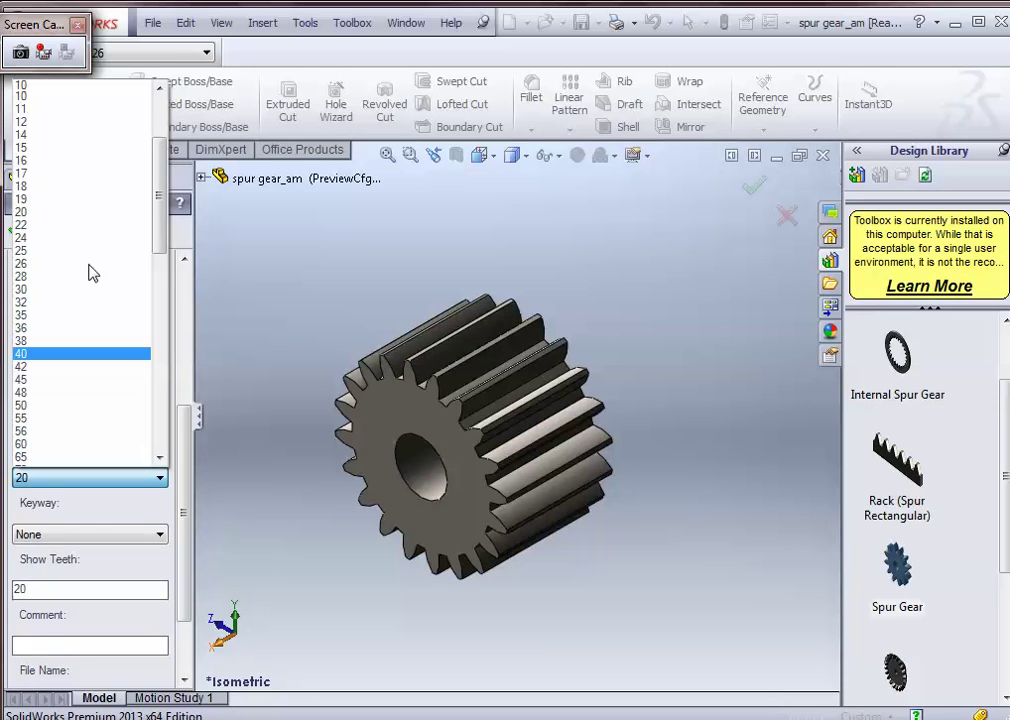
pyautogui.scroll(2, 70, 235)
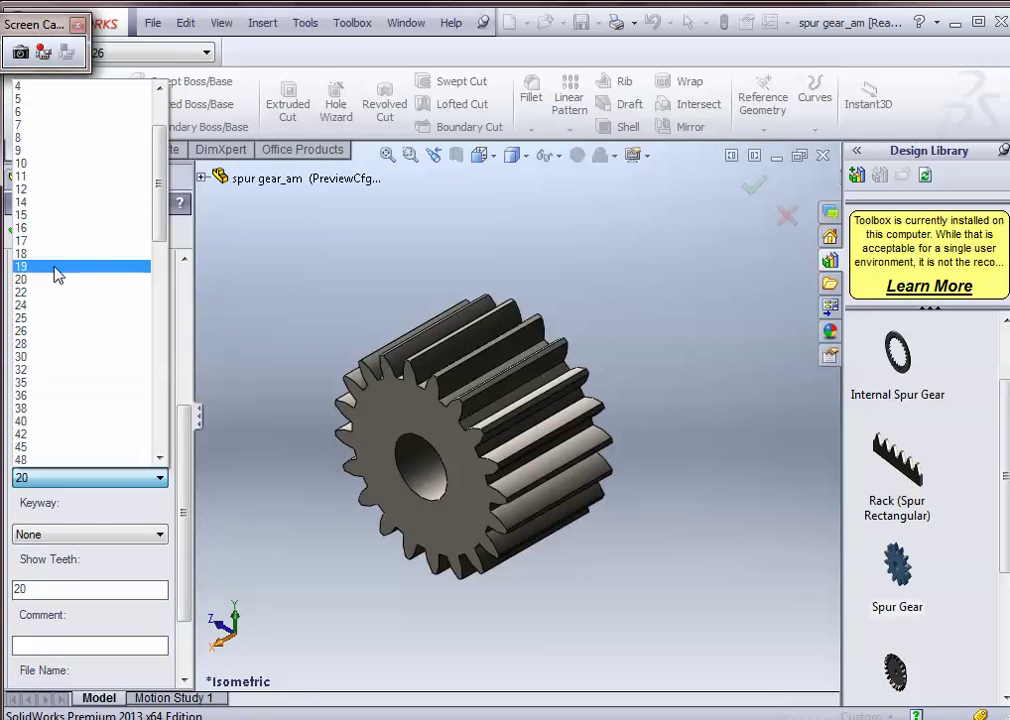
pyautogui.click(62, 332)
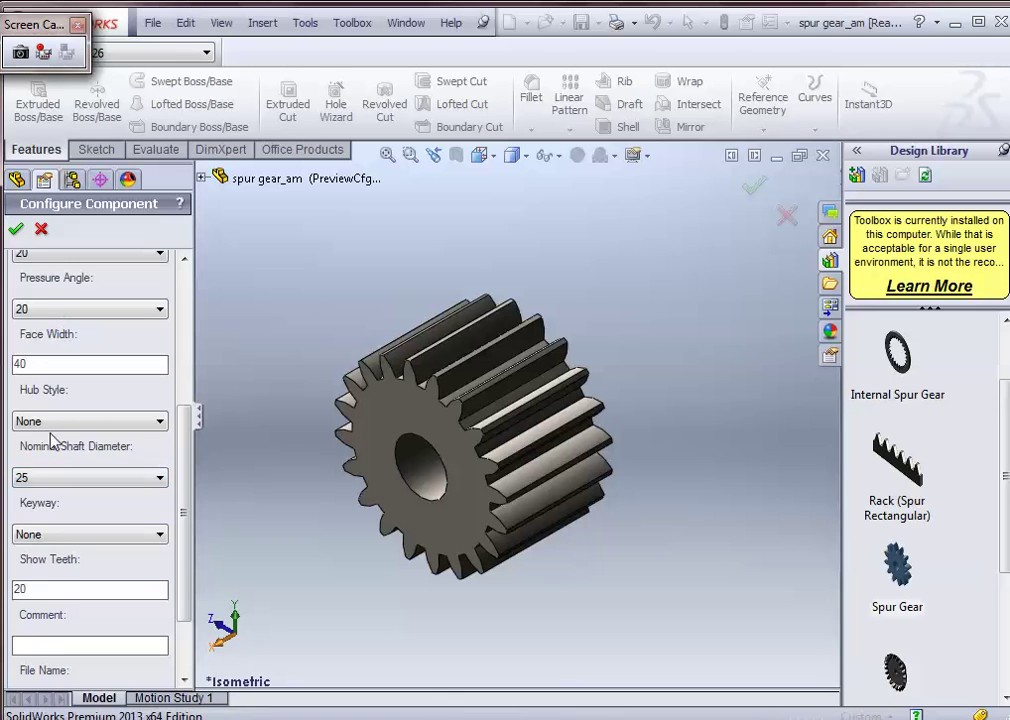
# Step: Try a Rectangular(1) keyway, then set the keyway back to None
pyautogui.moveTo(185, 480); pyautogui.dragTo(185, 505)
pyautogui.click(98, 471)
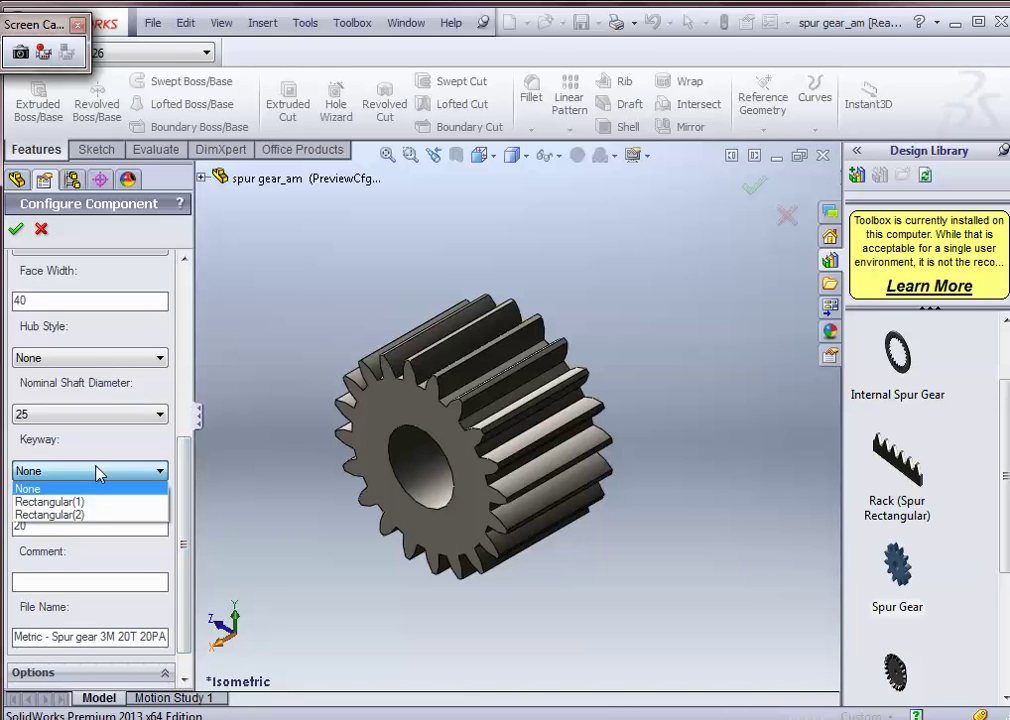
pyautogui.click(85, 502)
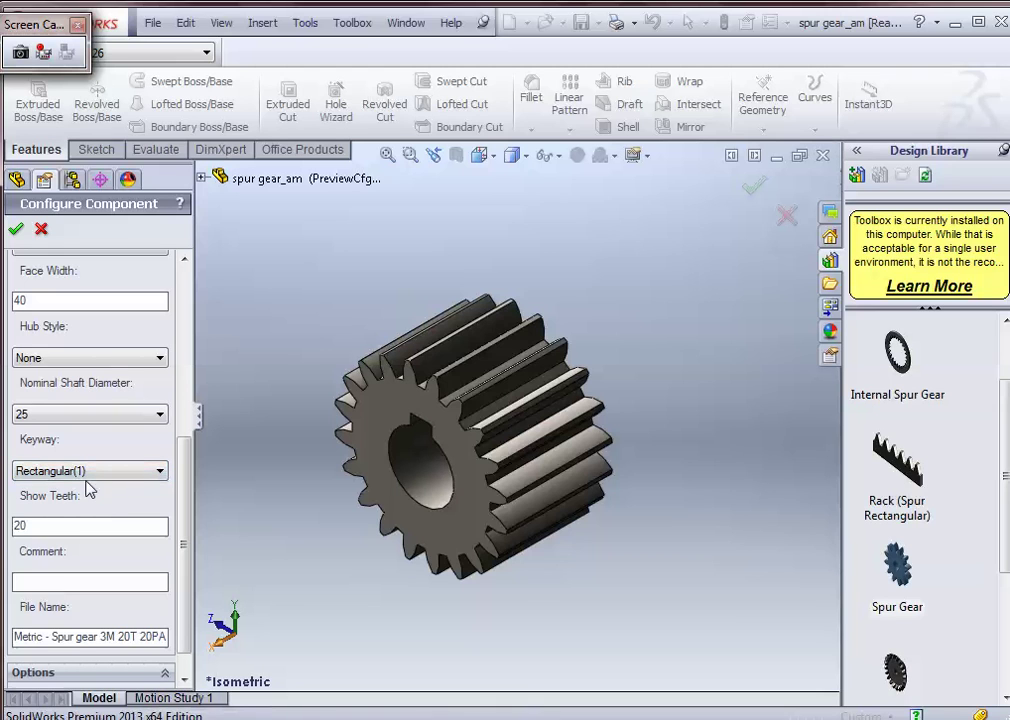
pyautogui.click(82, 470)
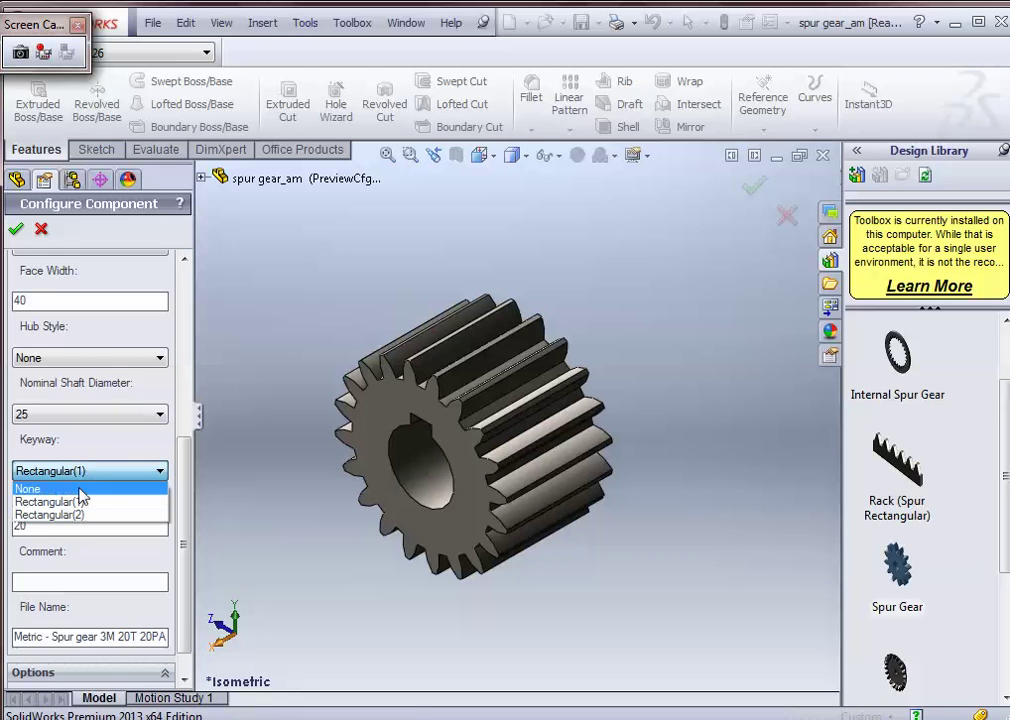
pyautogui.click(79, 489)
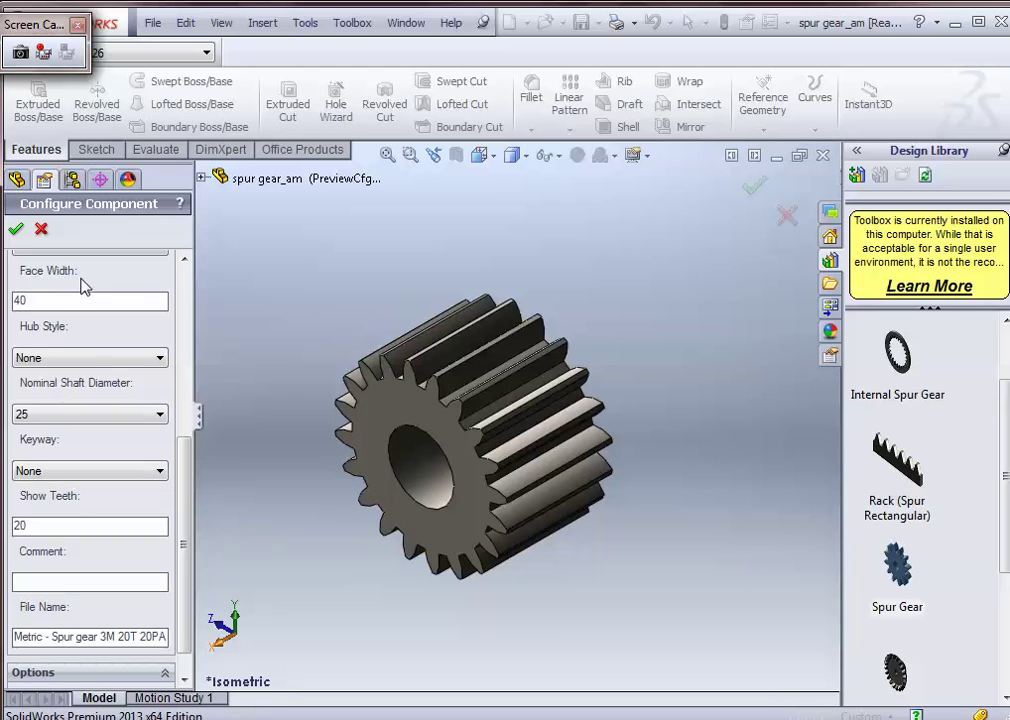
# Step: Accept the gear configuration so the part rebuilds with TeethCuts and Bore features
pyautogui.click(17, 233)
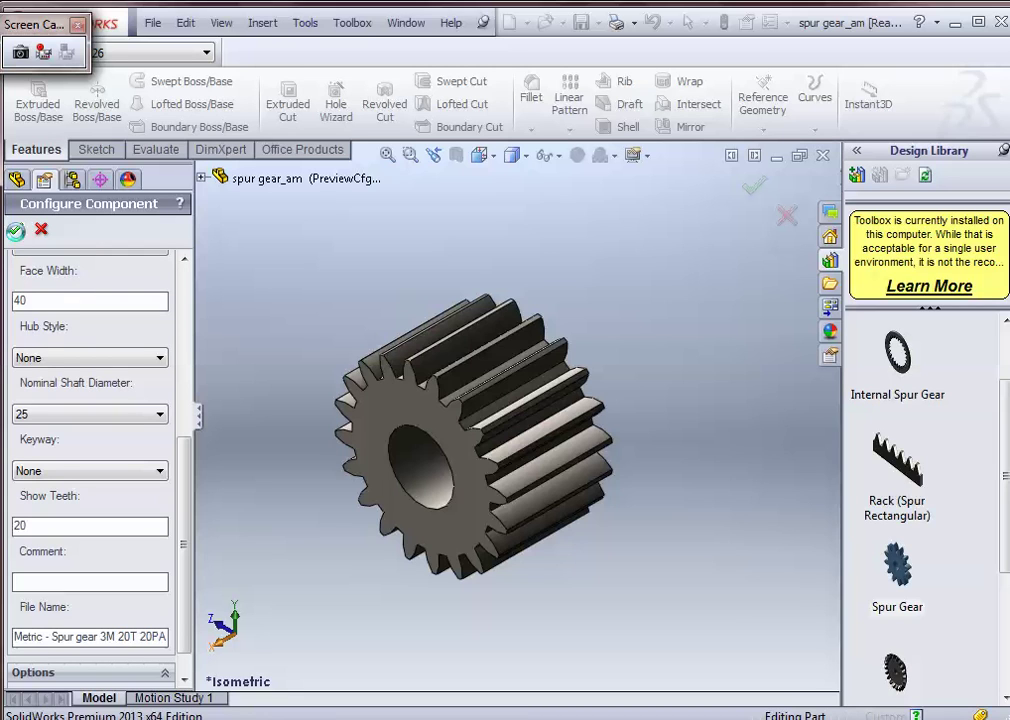
pyautogui.click(17, 233)
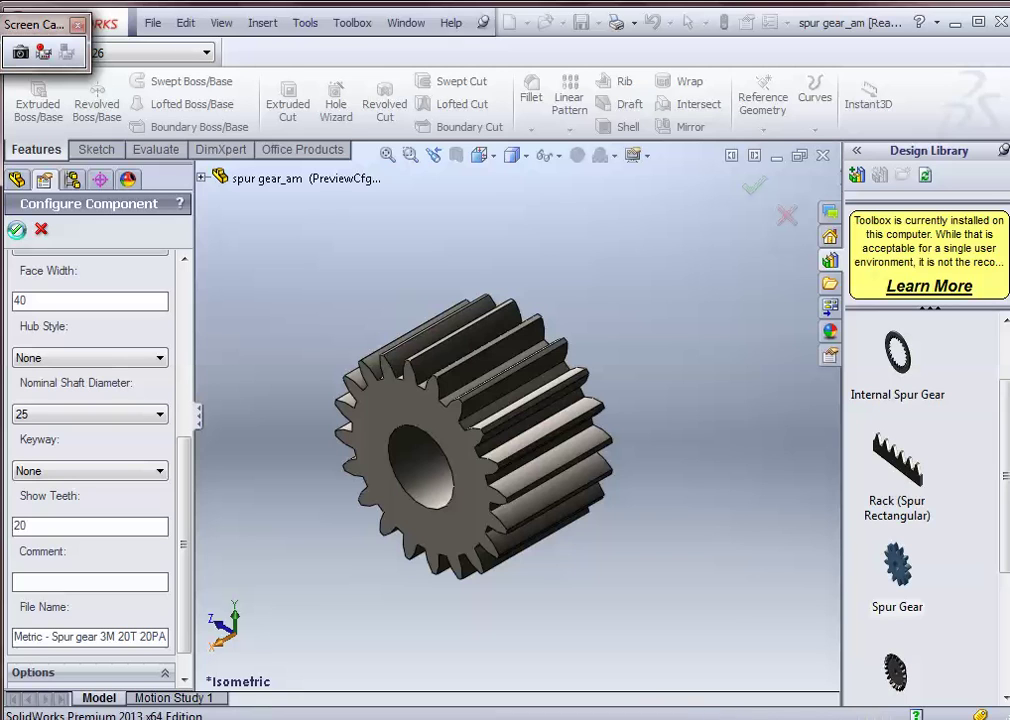
pyautogui.click(17, 233)
pyautogui.click(16, 231)
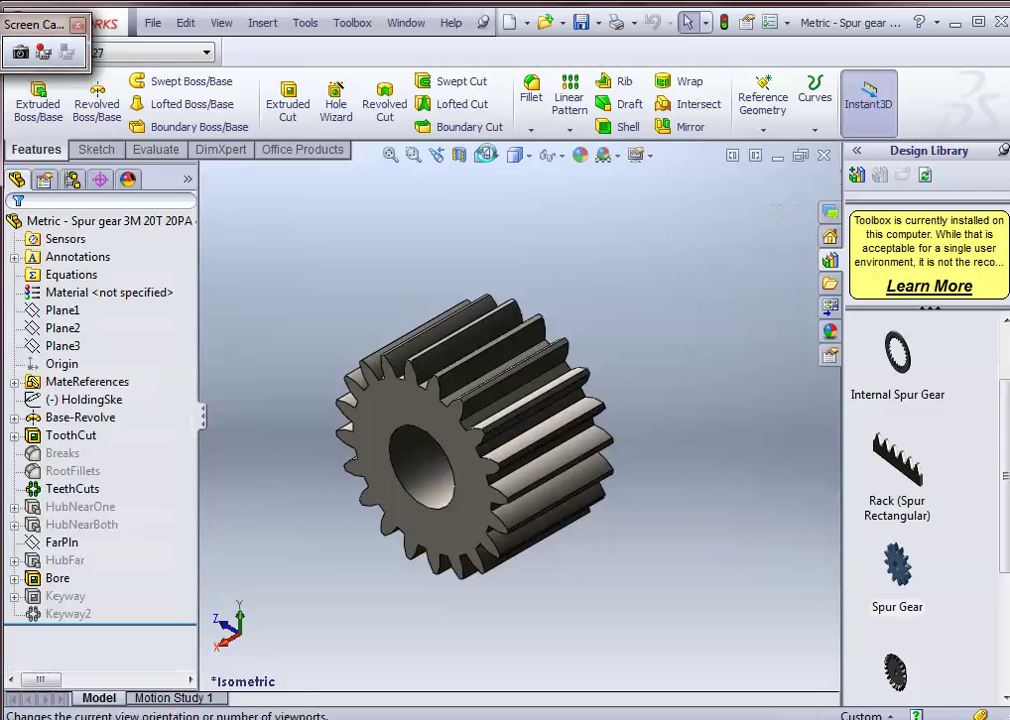
# Step: In Front view, sketch on the gear's front face and draw a circle centred on the bore
pyautogui.click(490, 160)
pyautogui.click(484, 232)
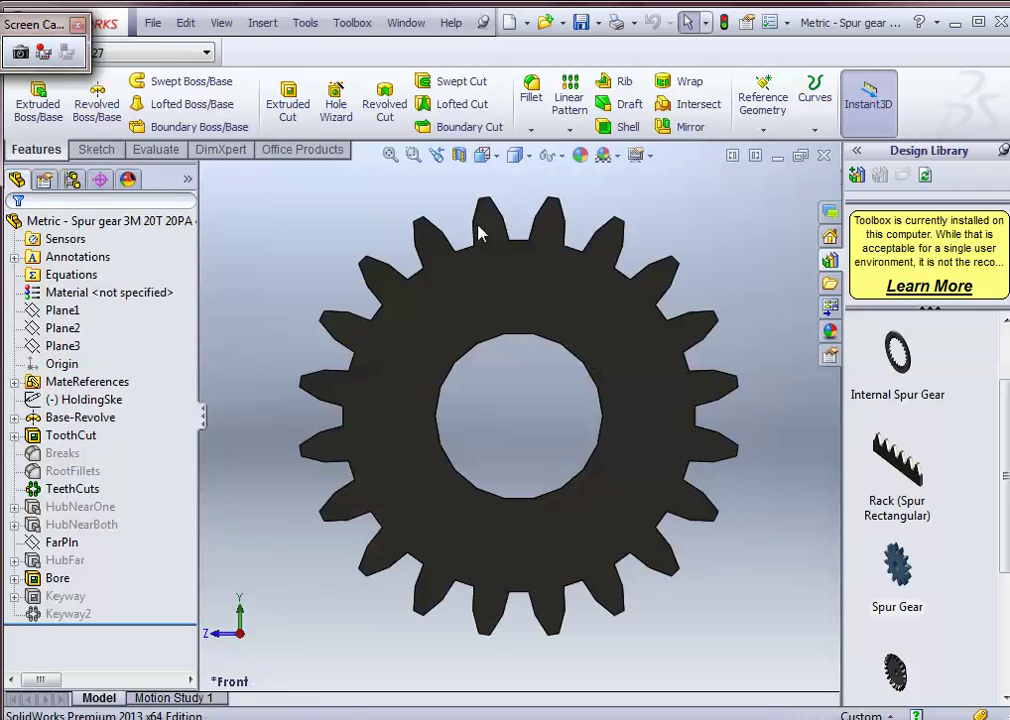
pyautogui.click(479, 312)
pyautogui.rightClick(487, 316)
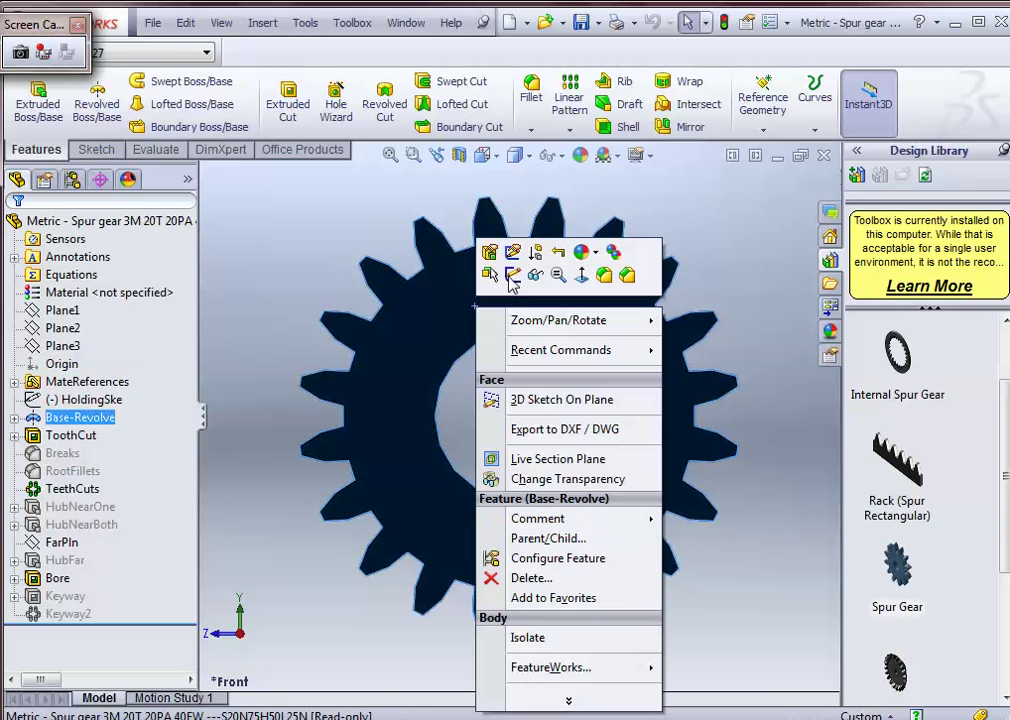
pyautogui.click(511, 276)
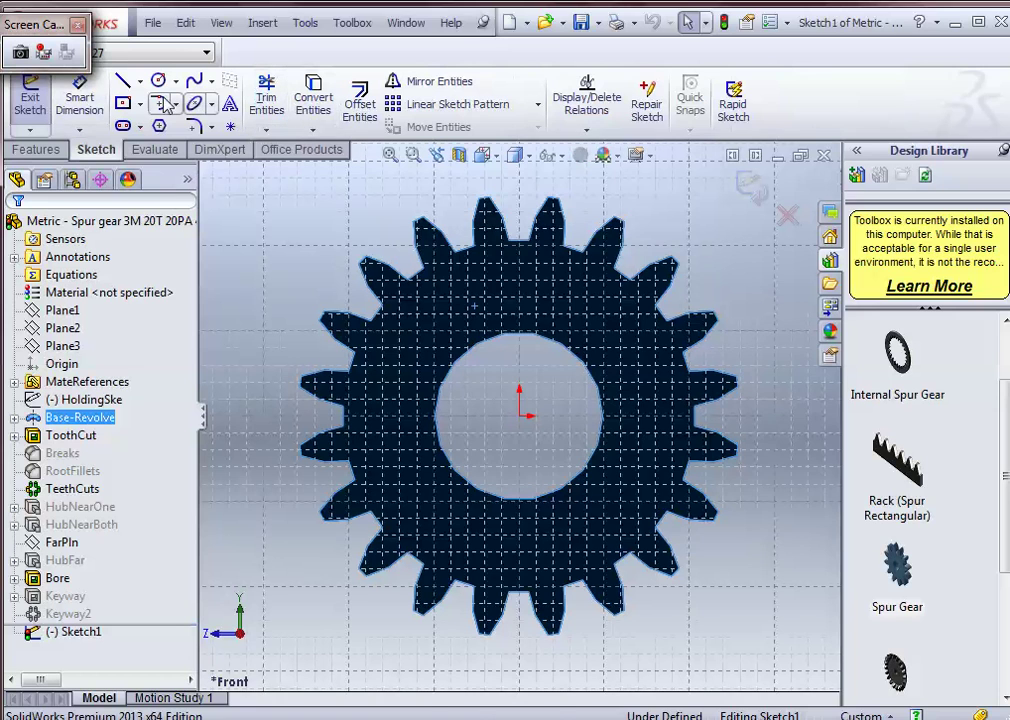
pyautogui.click(158, 81)
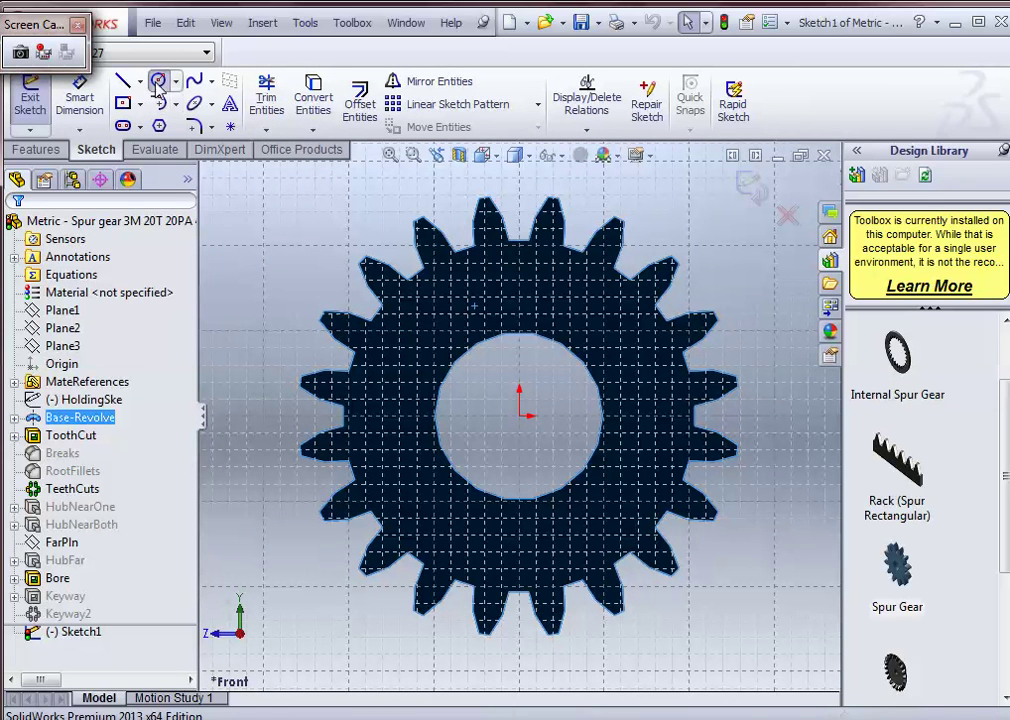
pyautogui.click(520, 415)
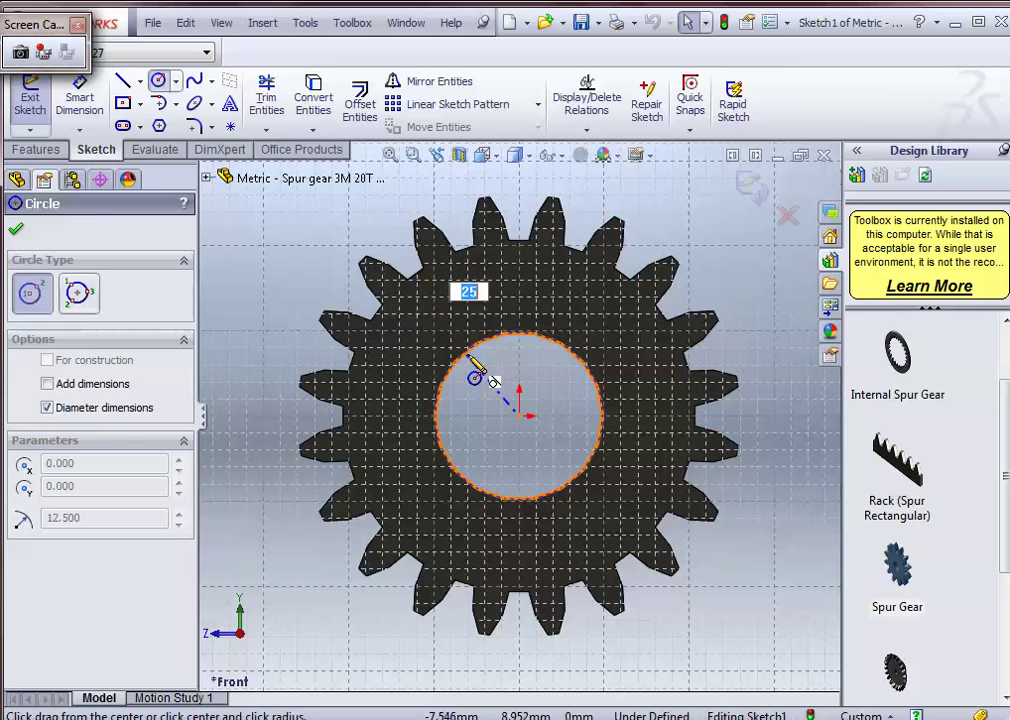
pyautogui.click(470, 358)
# Step: Complete the 25 mm bore circle, then add a concentric 50 mm diameter circle at the origin
pyautogui.click(458, 357)
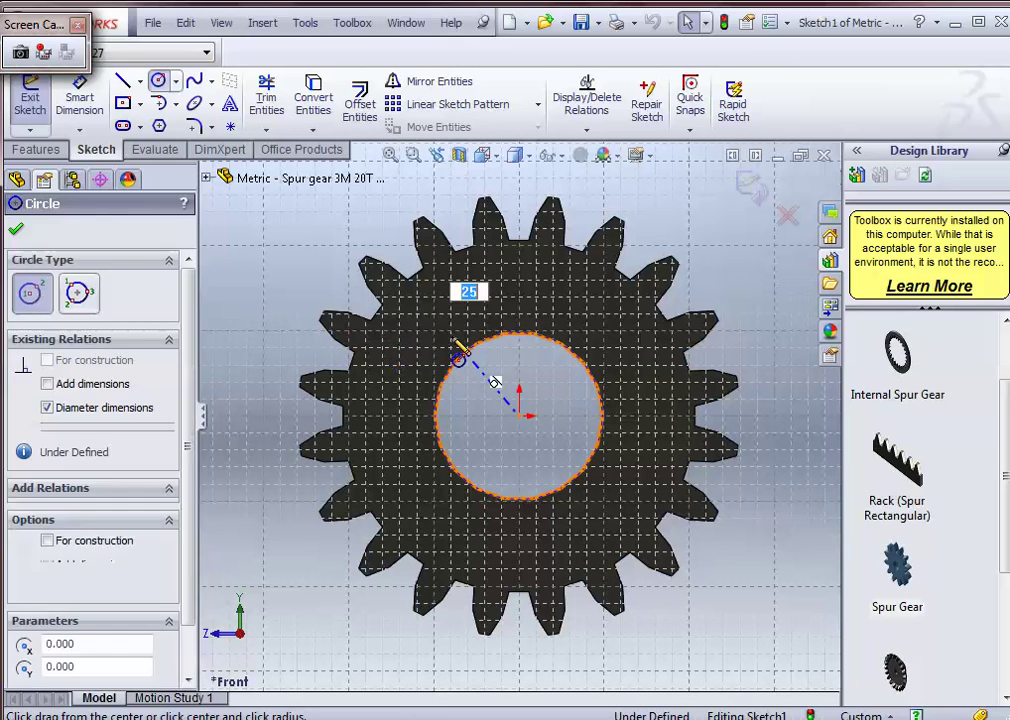
pyautogui.click(460, 357)
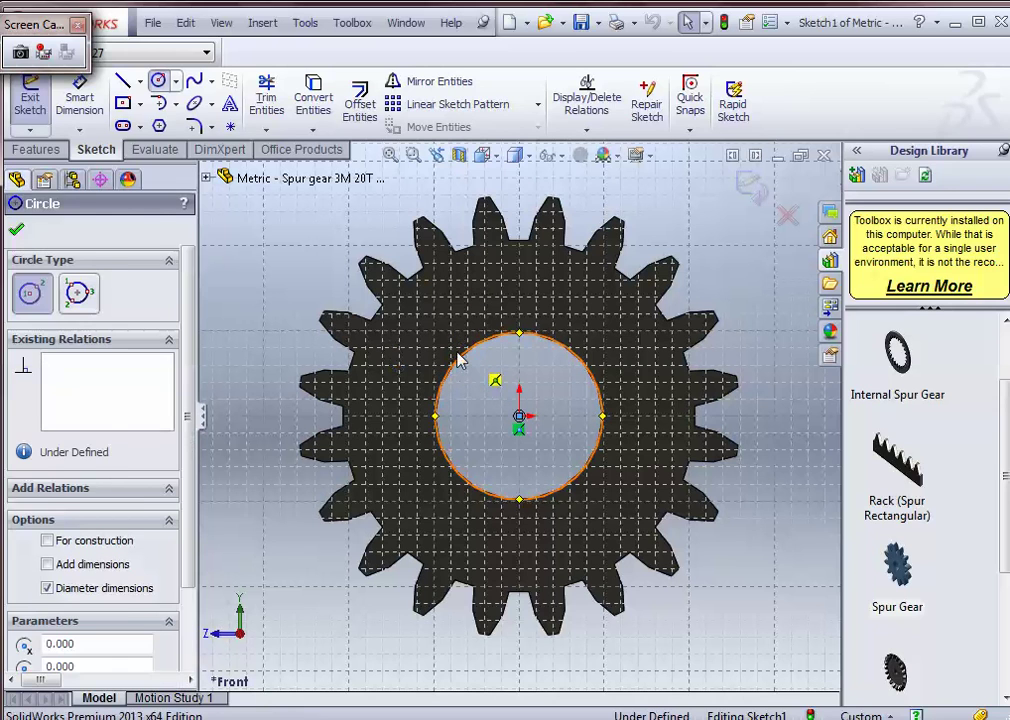
pyautogui.press('Escape')
pyautogui.click(159, 81)
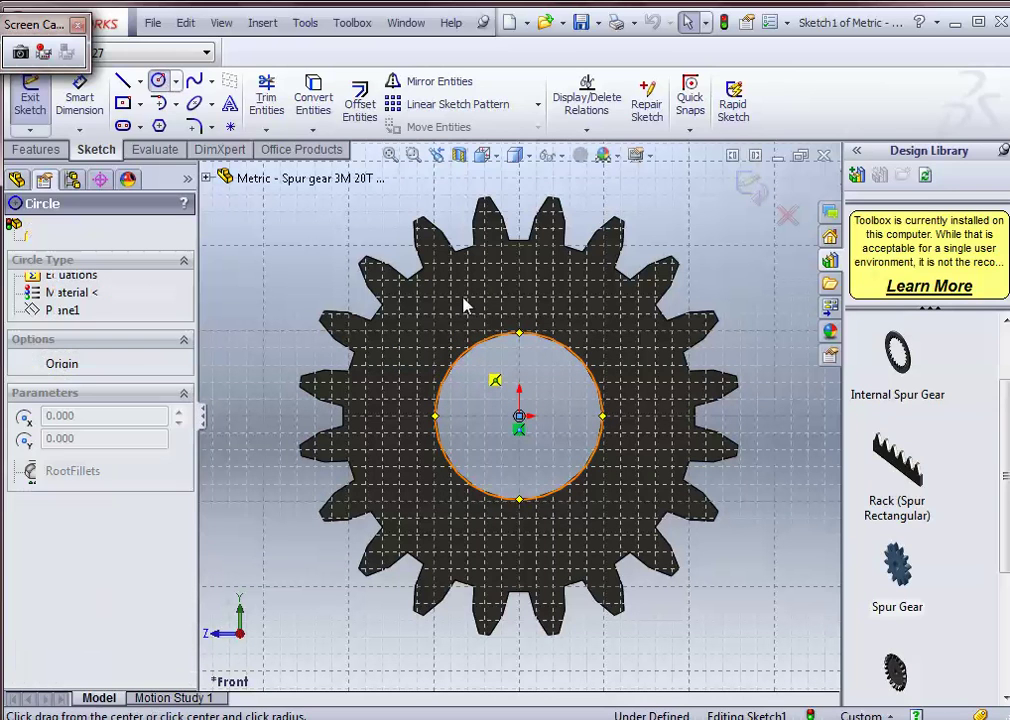
pyautogui.click(519, 416)
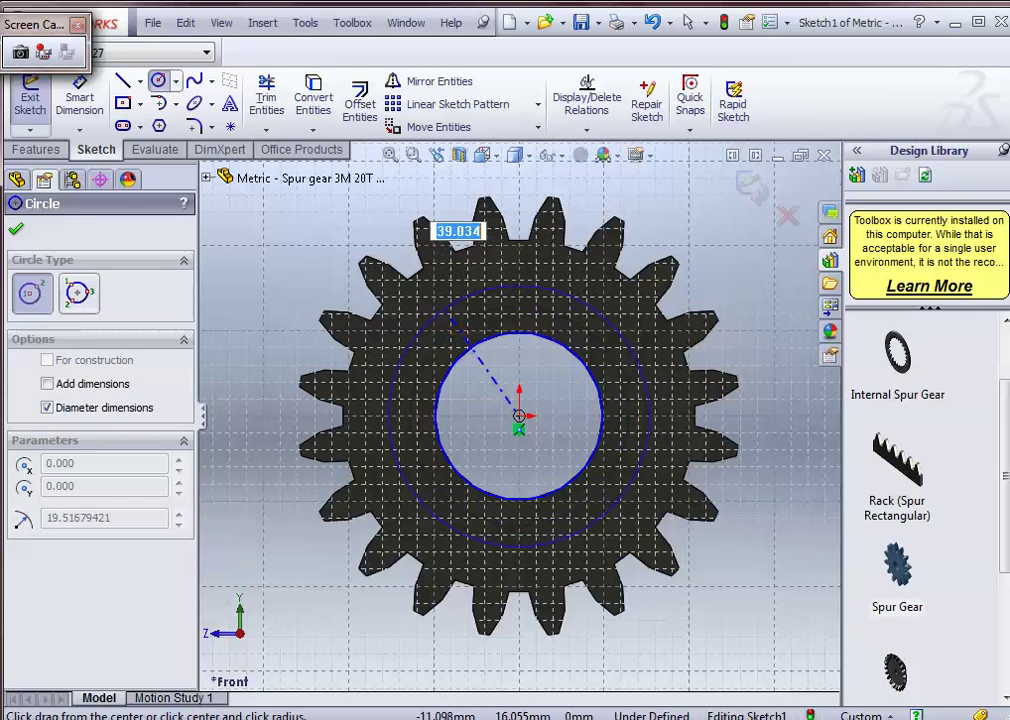
pyautogui.write('50')
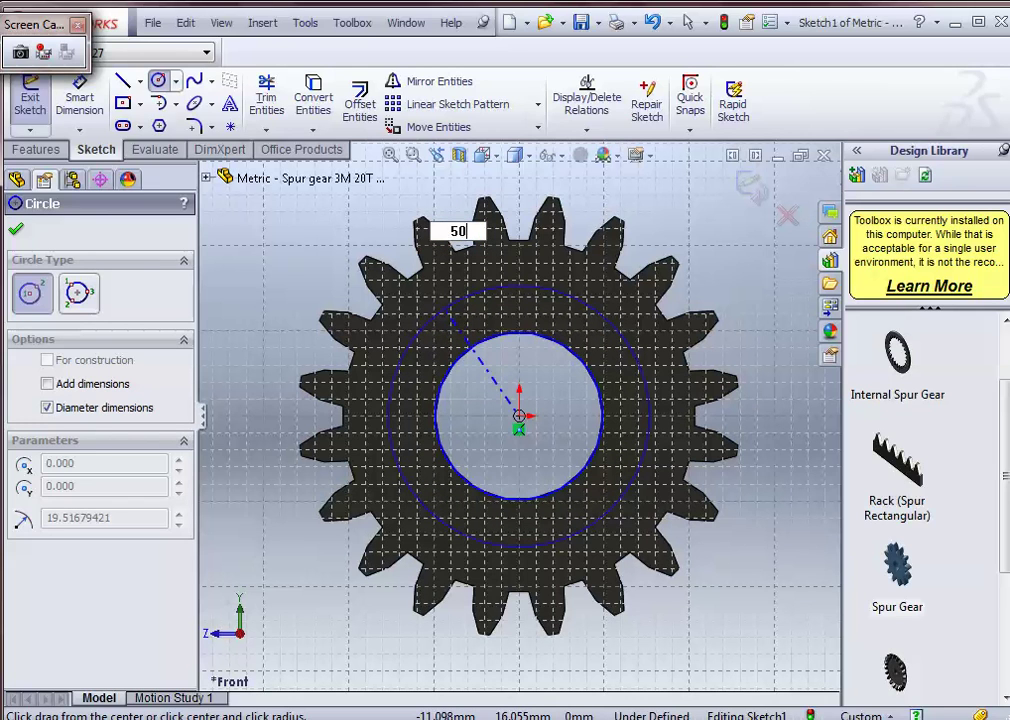
pyautogui.press('Return')
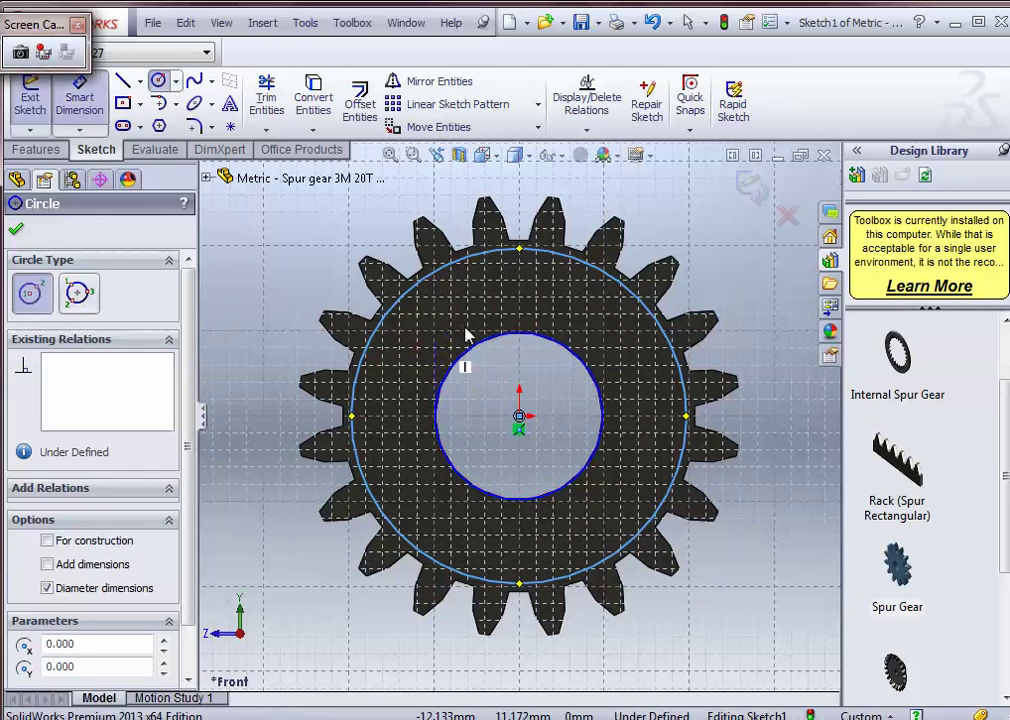
pyautogui.press('Escape')
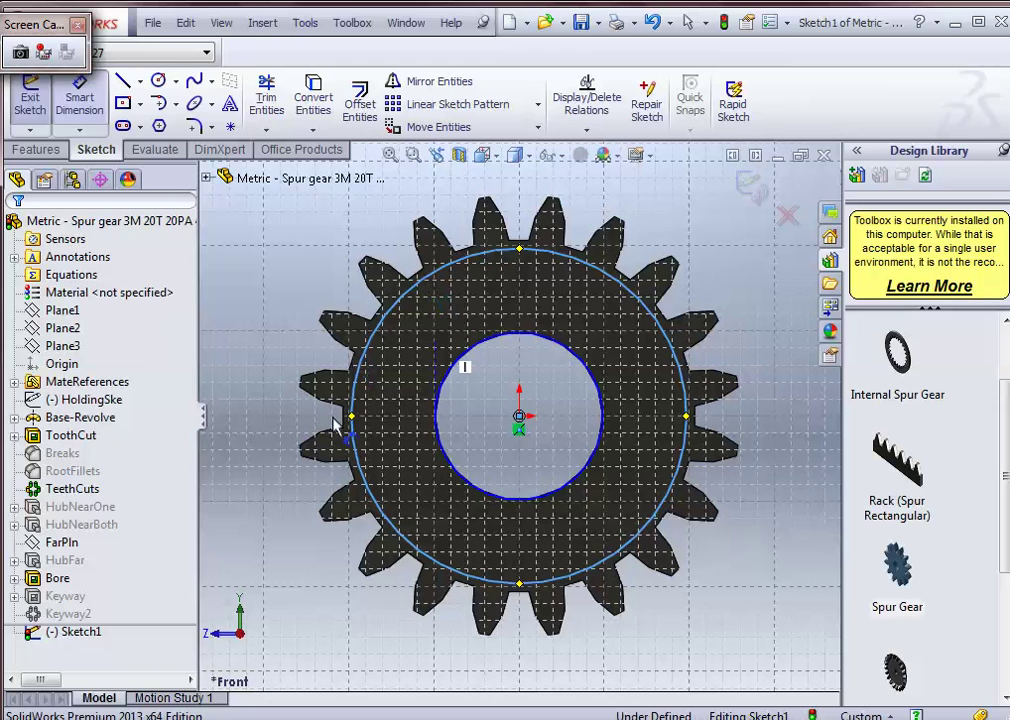
# Step: Dimension the outer circle to 40 mm diameter and exit the sketch
pyautogui.click(355, 458)
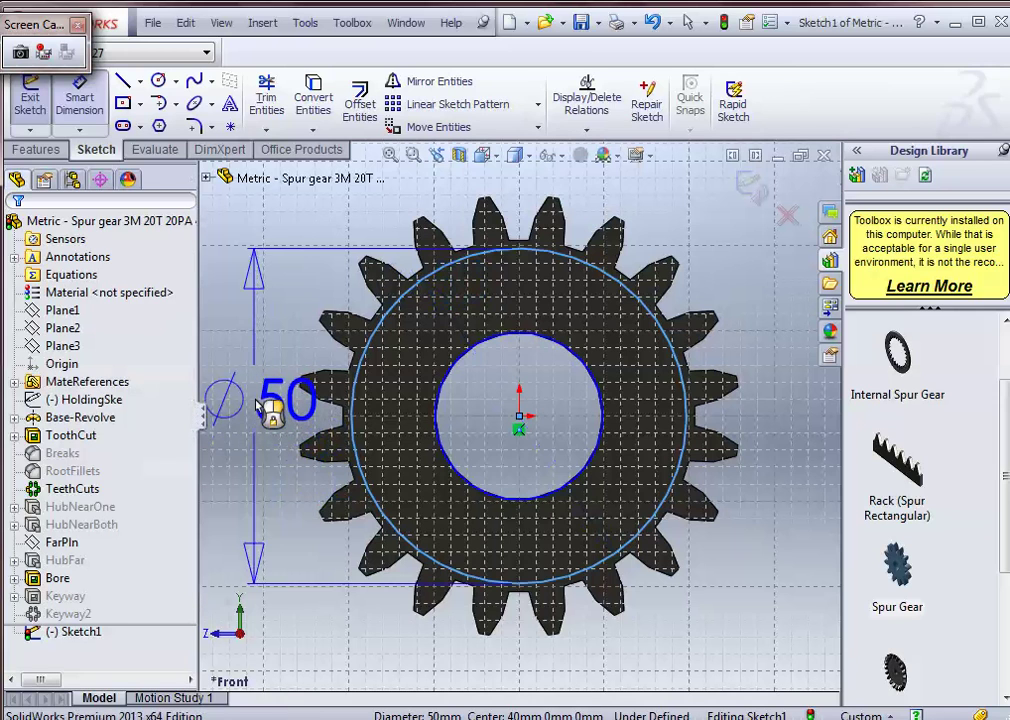
pyautogui.click(262, 405)
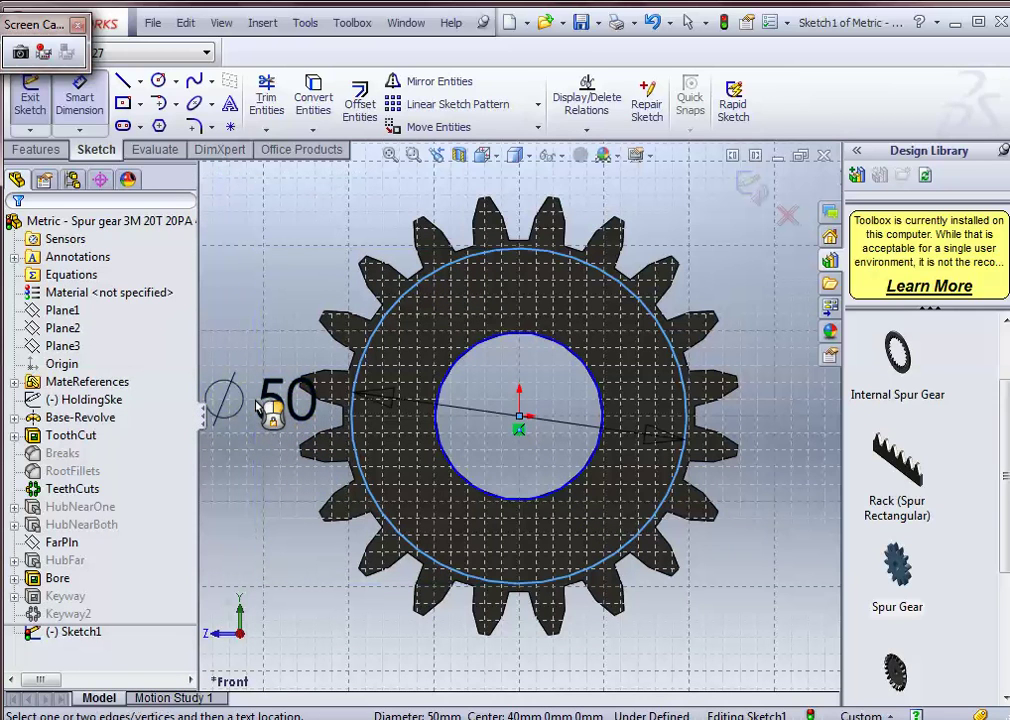
pyautogui.doubleClick(257, 405)
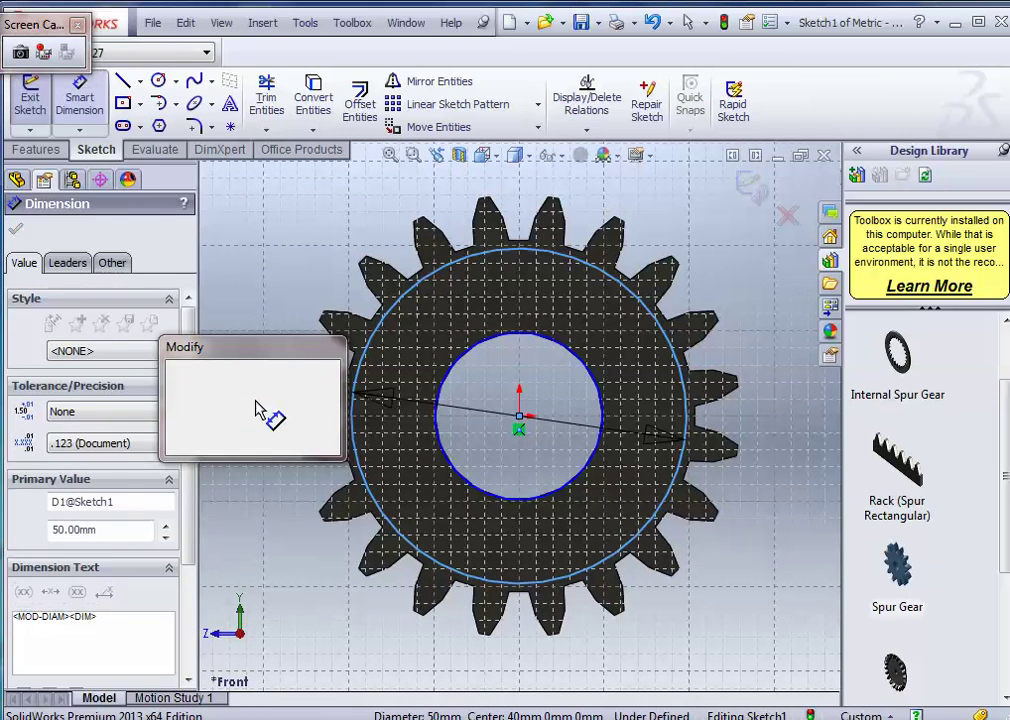
pyautogui.write('40')
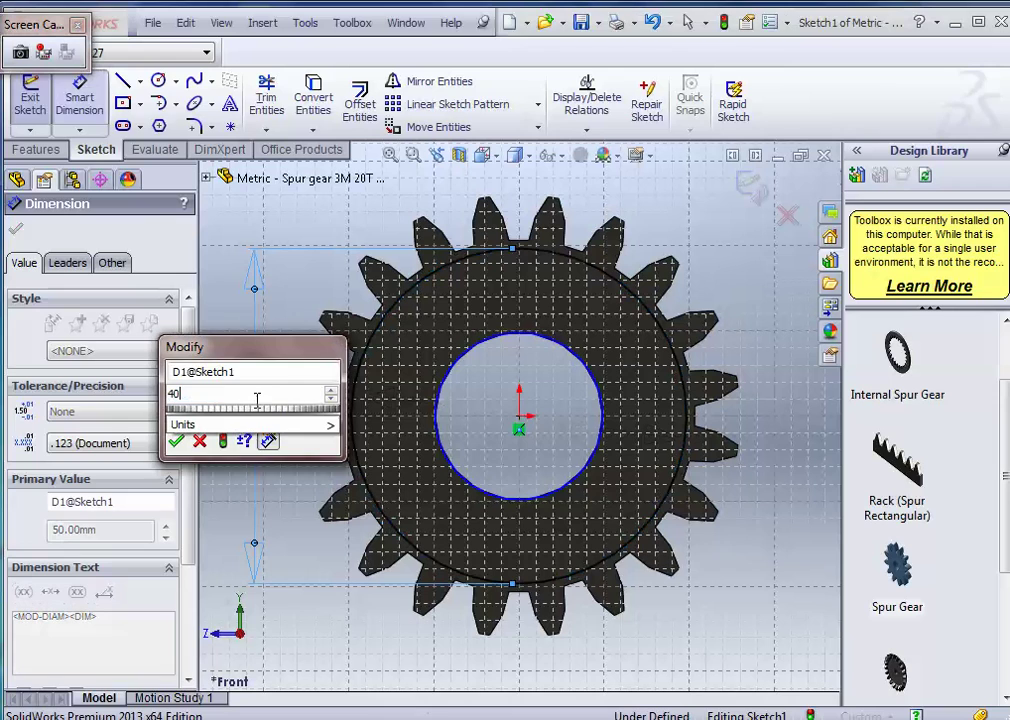
pyautogui.press('Escape')
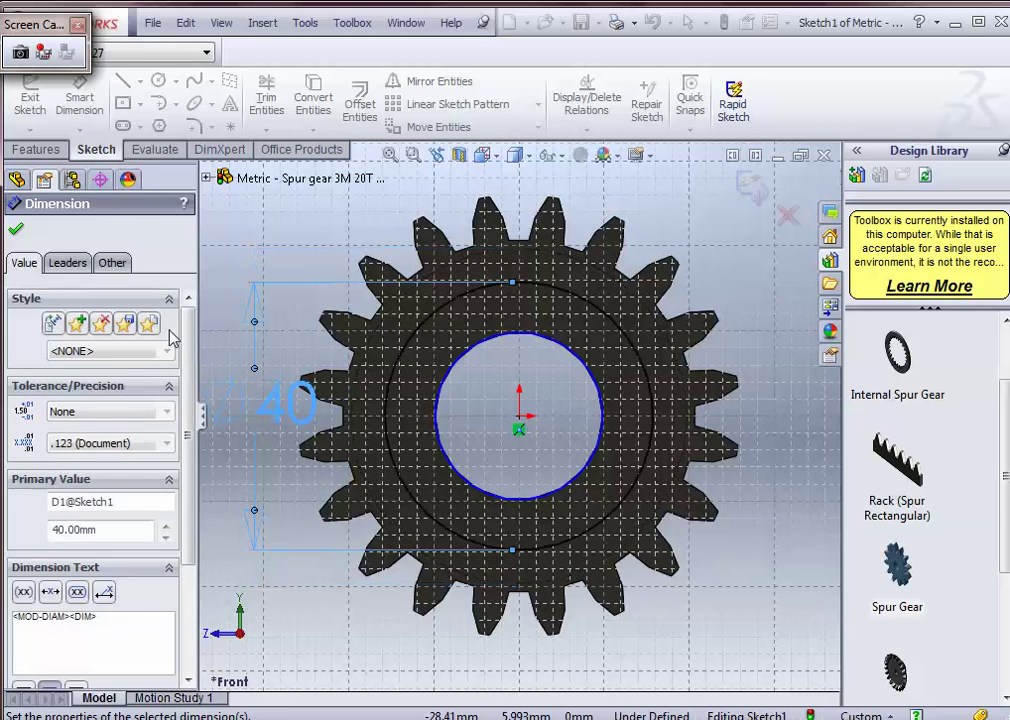
pyautogui.click(14, 232)
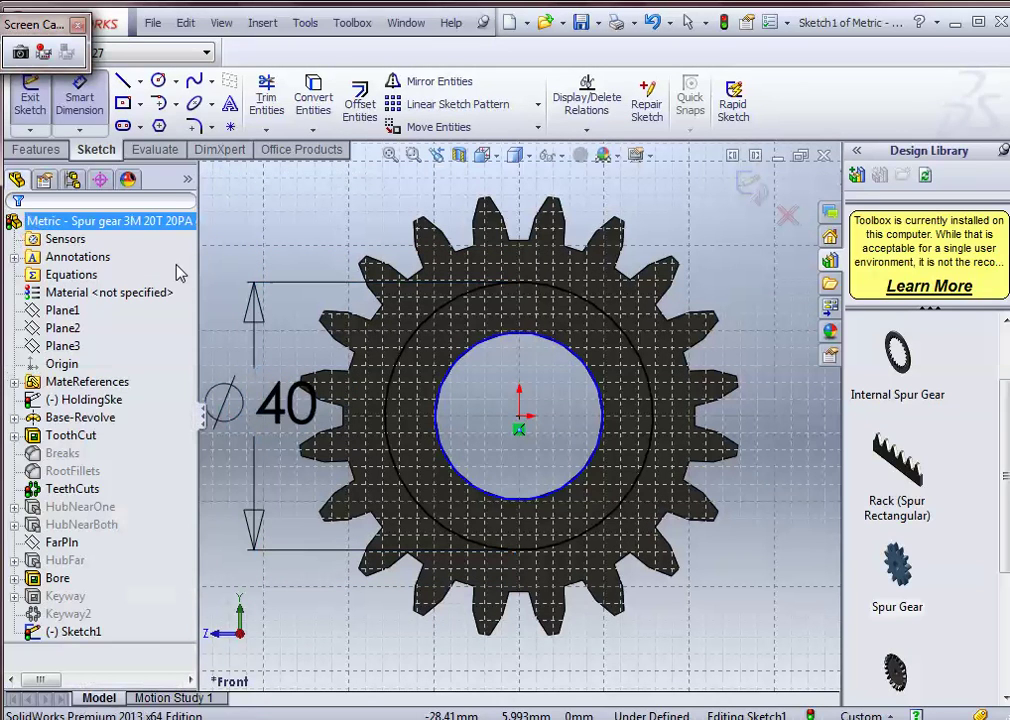
pyautogui.click(30, 102)
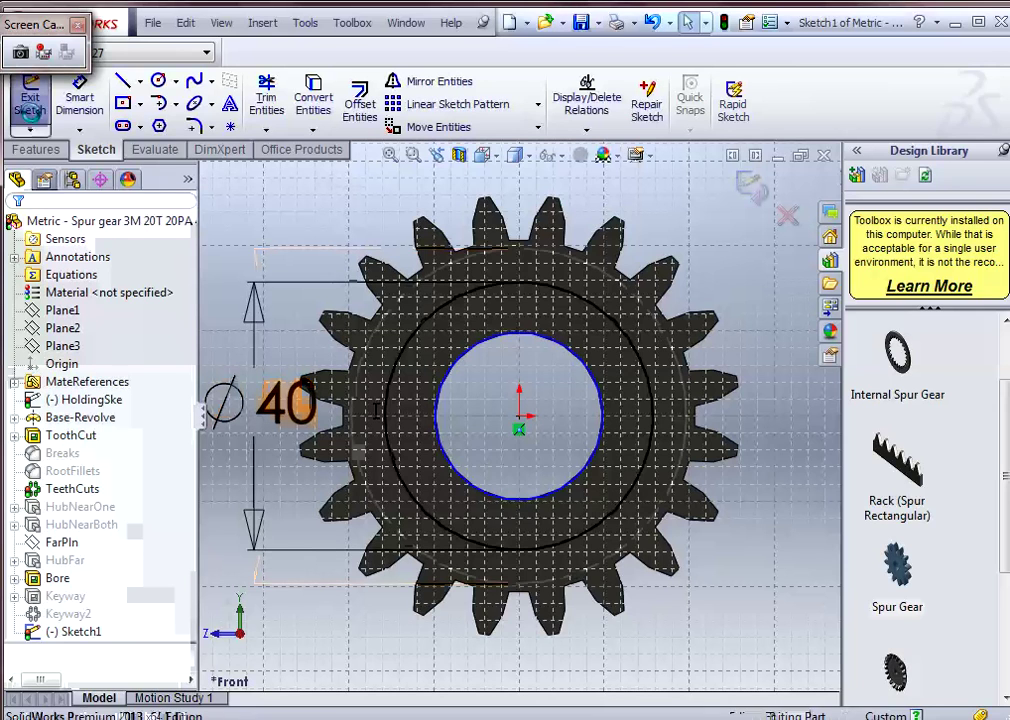
# Step: Select Sketch1, switch to Isometric view and start an Extruded Boss/Base previewing at 10 mm
pyautogui.click(30, 110)
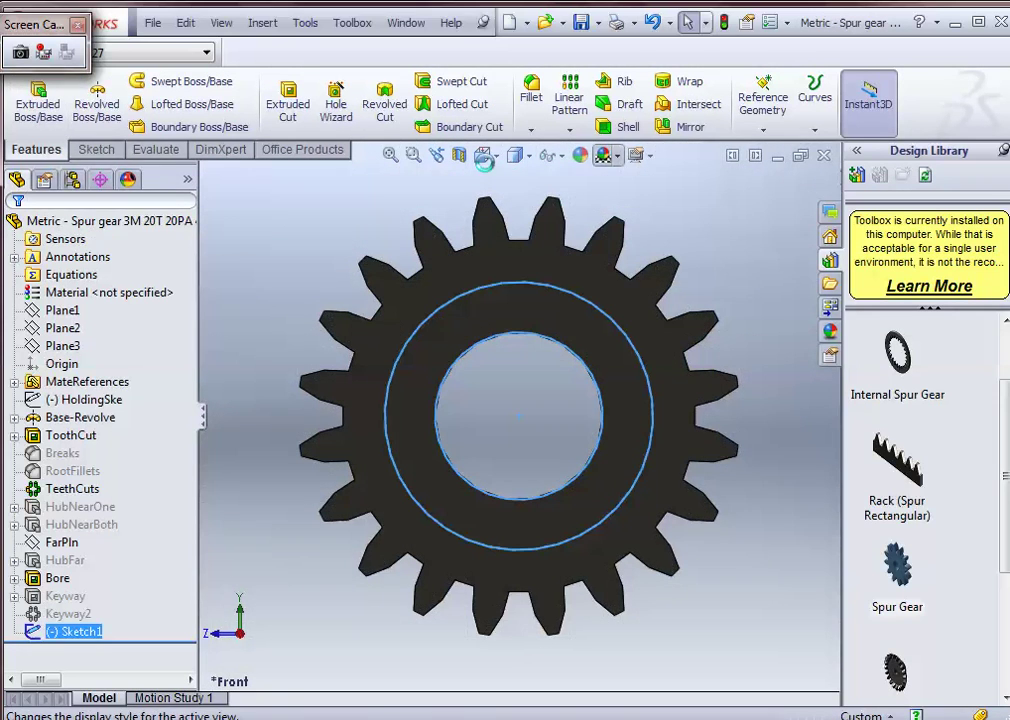
pyautogui.click(485, 157)
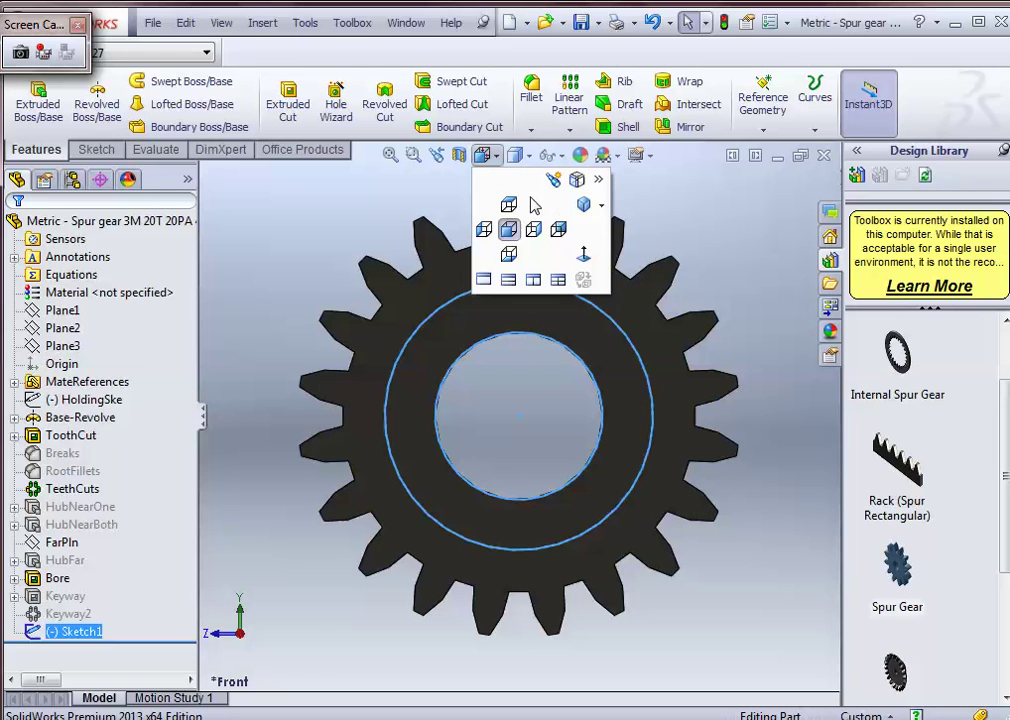
pyautogui.click(582, 204)
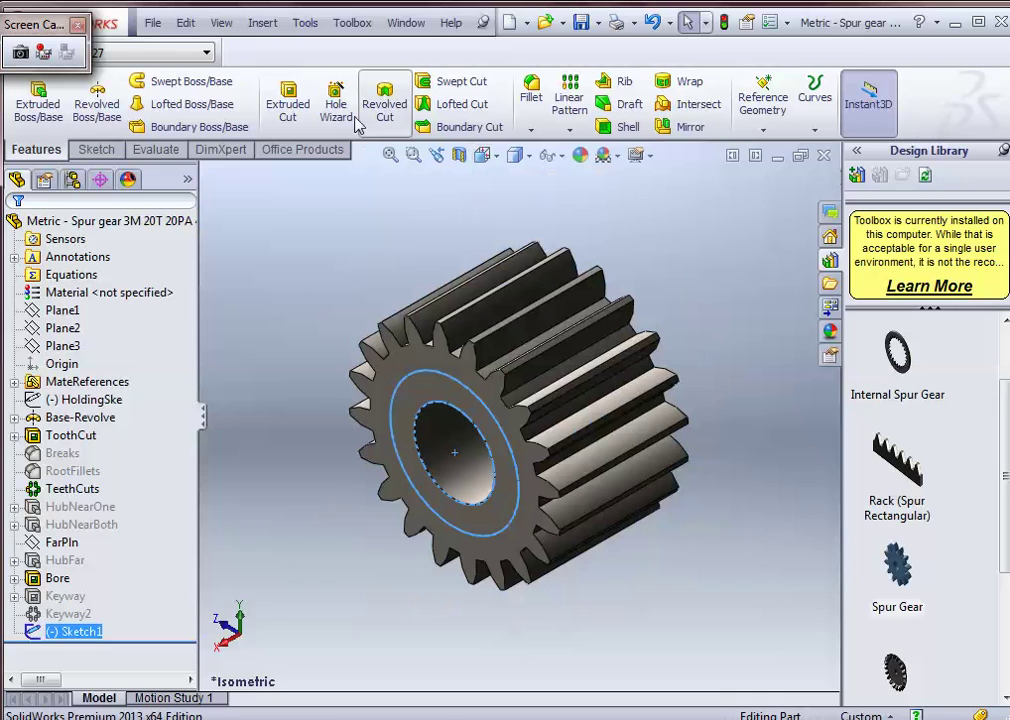
pyautogui.click(37, 106)
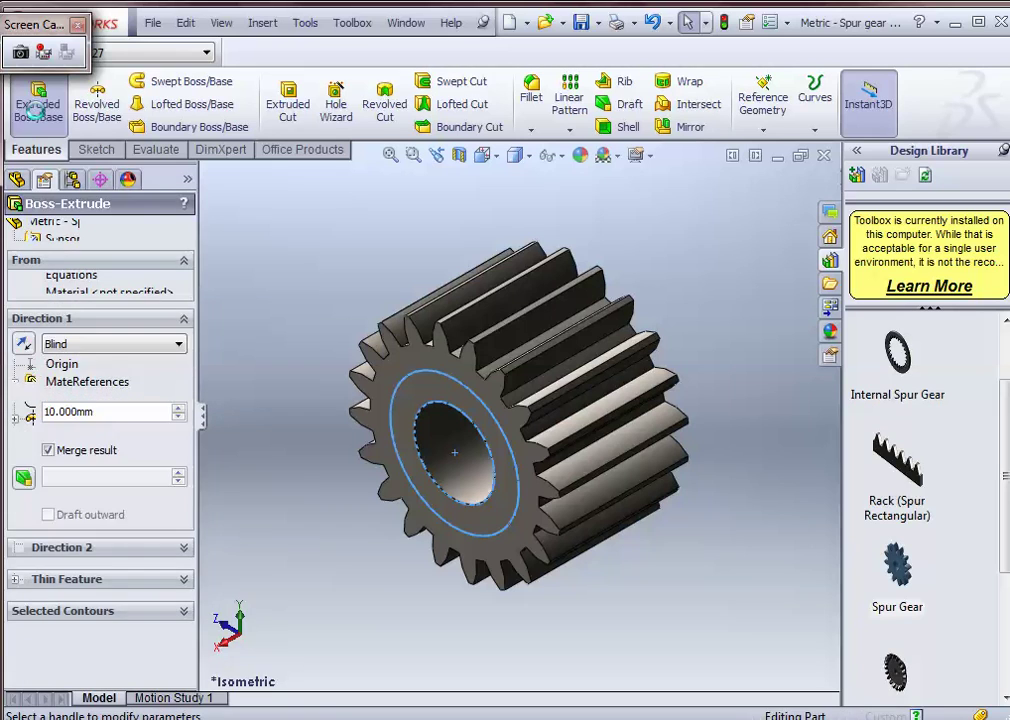
# Step: Extrude the hub ring profile 30 mm Blind and accept it as Boss-Extrude1
pyautogui.rightClick(108, 418)
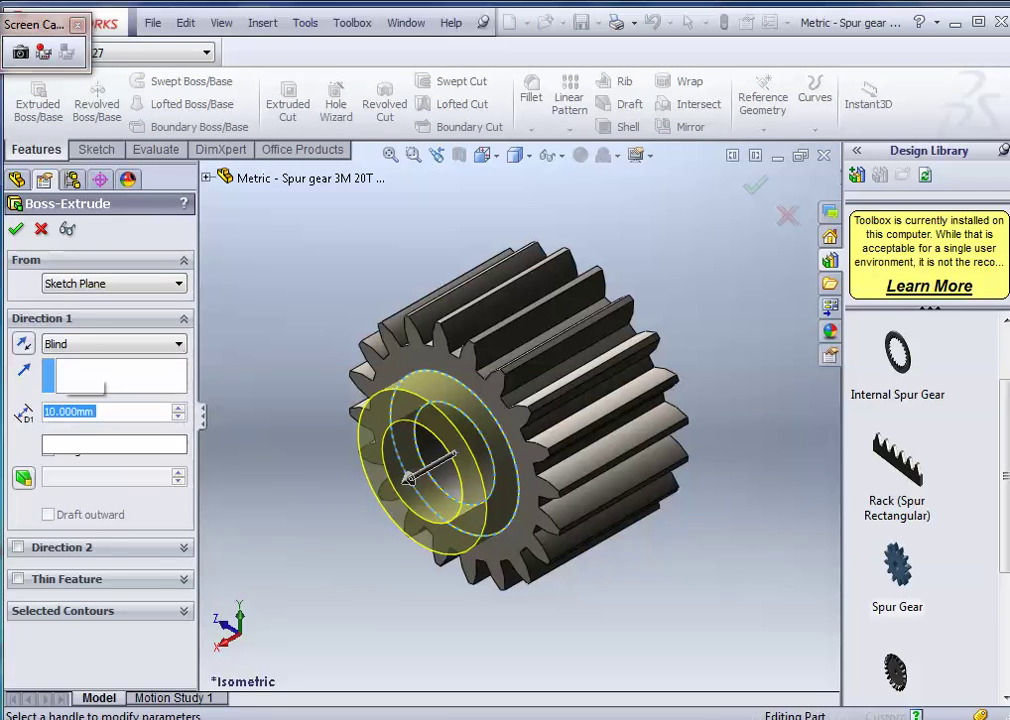
pyautogui.press('Escape')
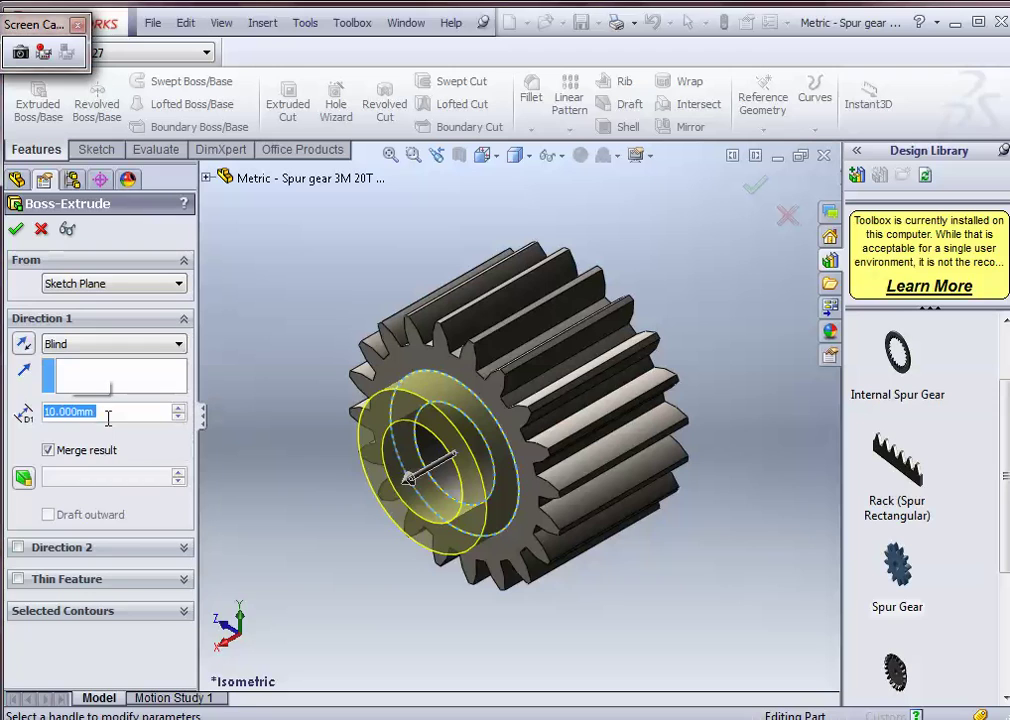
pyautogui.write('30')
pyautogui.press('Return')
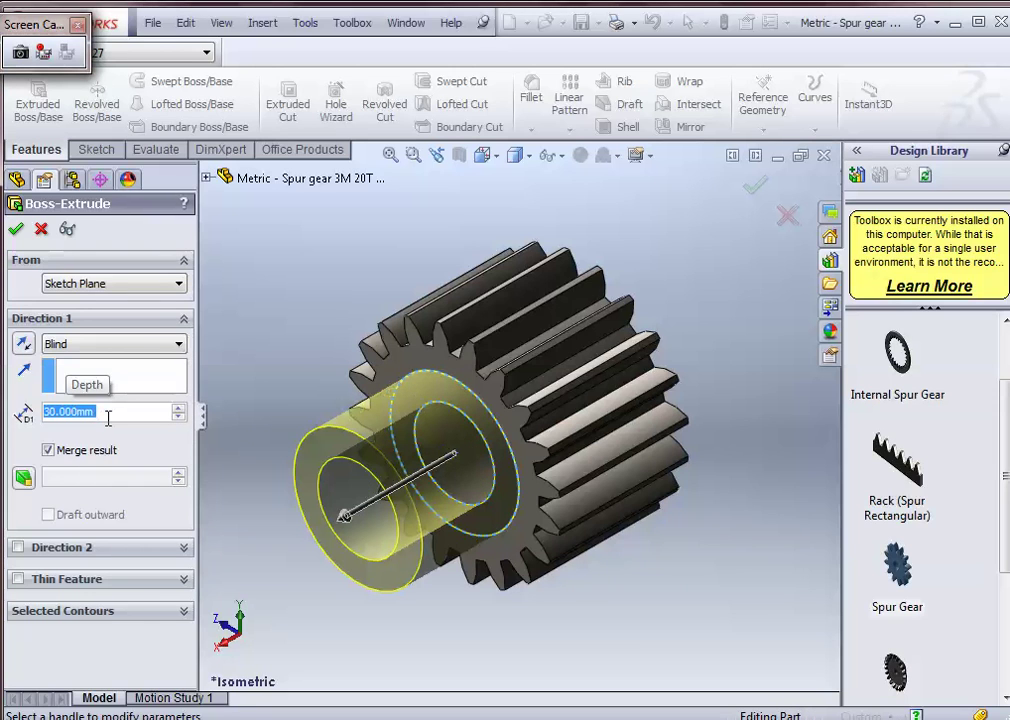
pyautogui.click(18, 231)
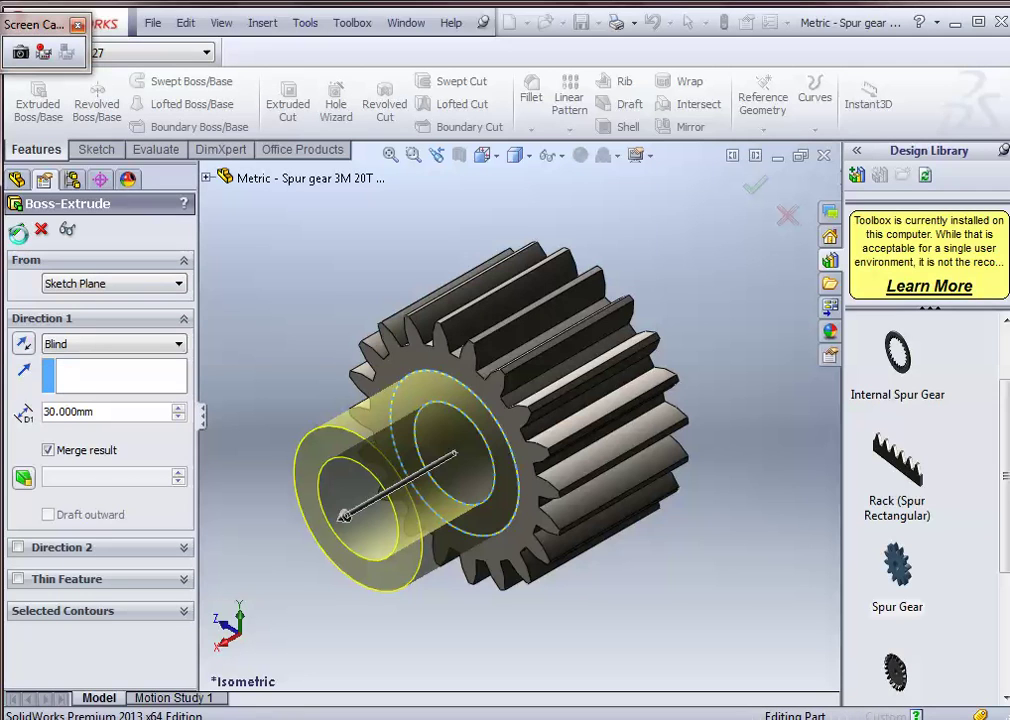
pyautogui.click(16, 229)
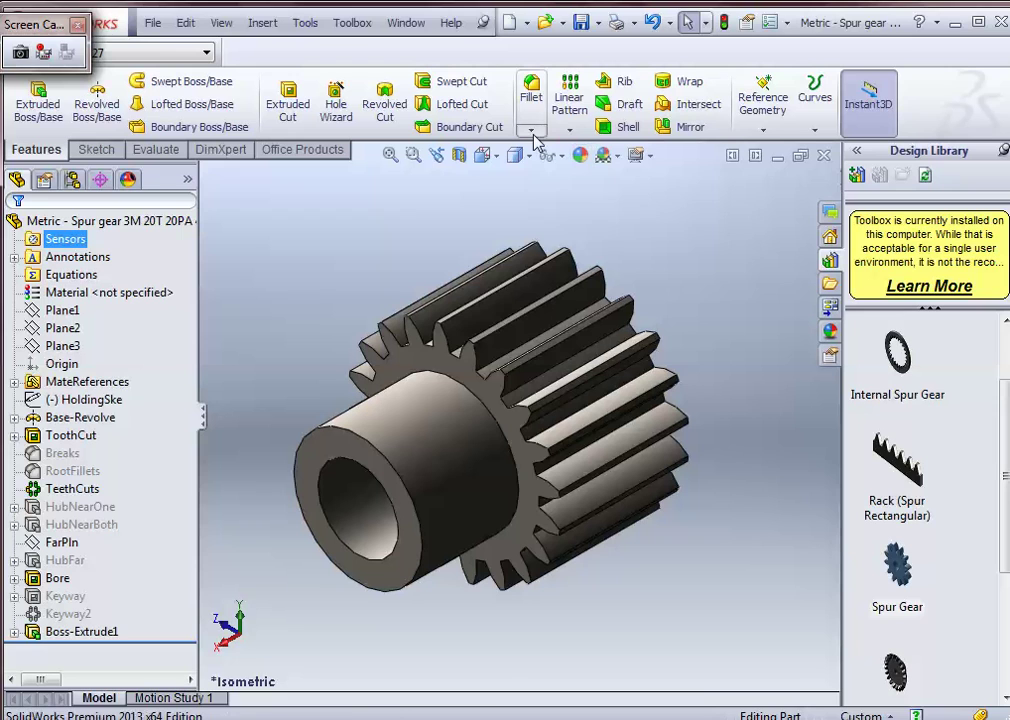
# Step: Round the hub's outer end edge with a 10 mm fillet, creating Fillet1
pyautogui.click(531, 130)
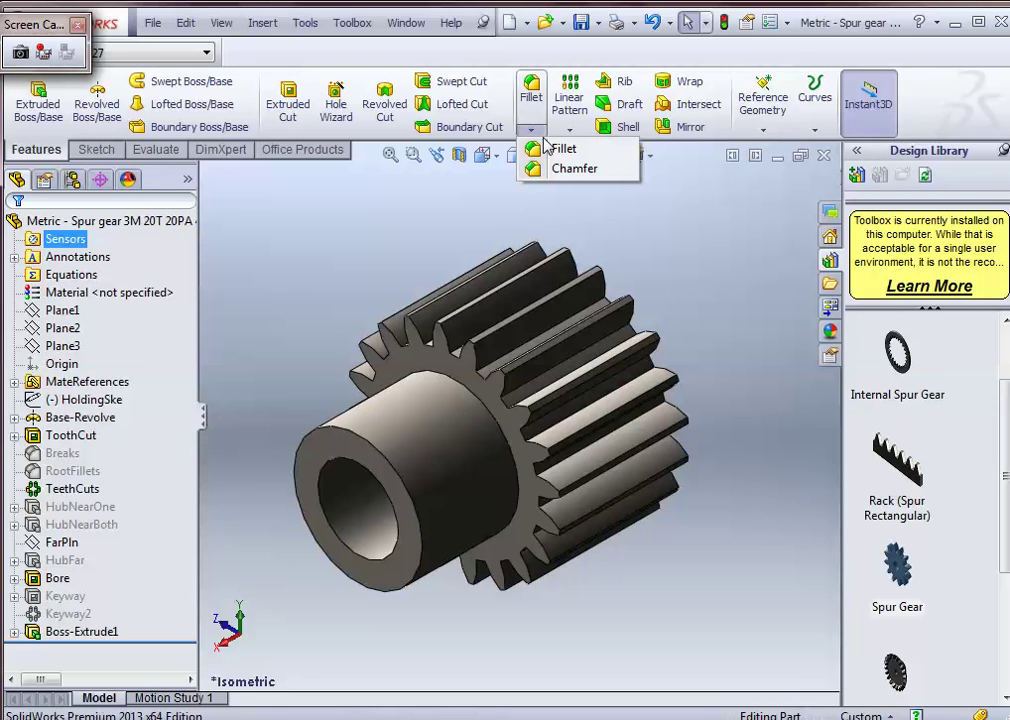
pyautogui.click(558, 149)
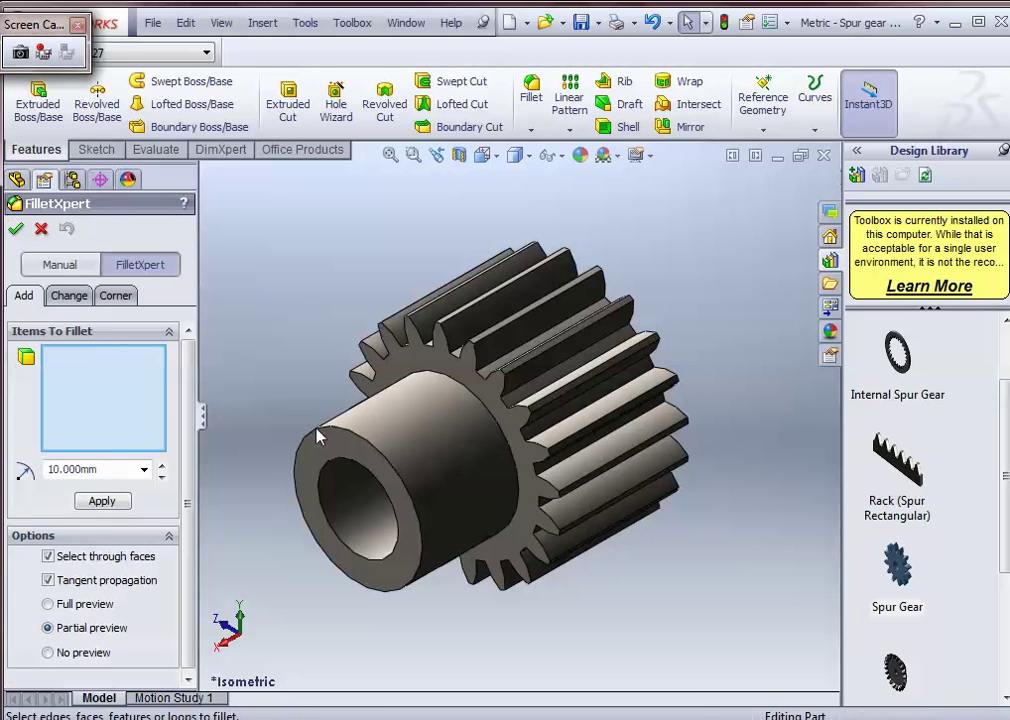
pyautogui.click(250, 443)
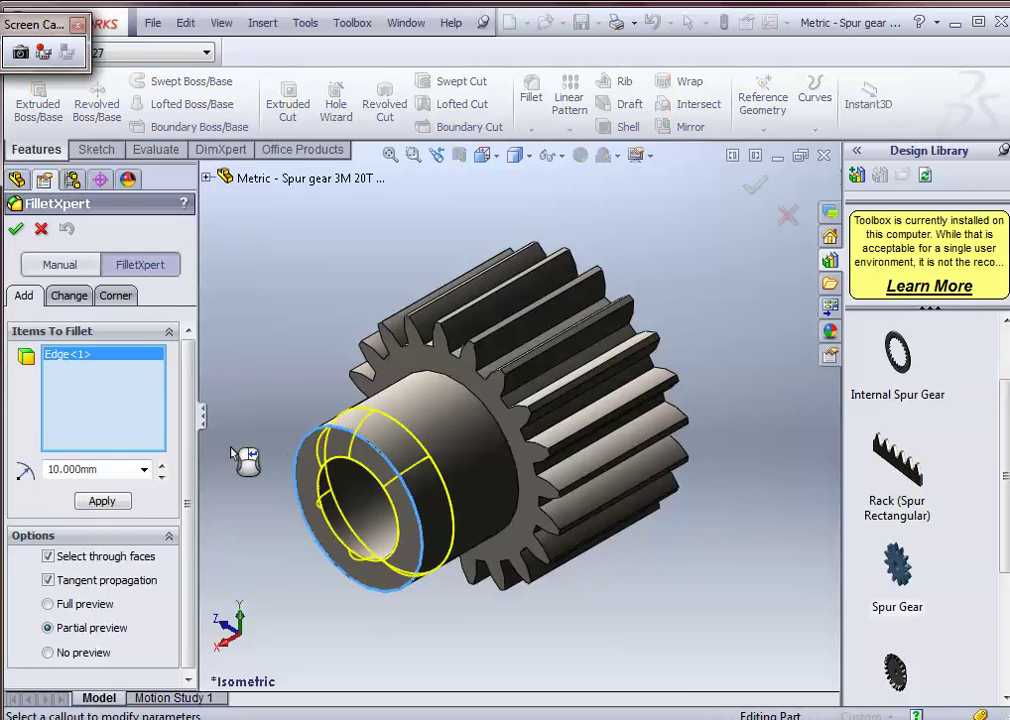
pyautogui.click(101, 500)
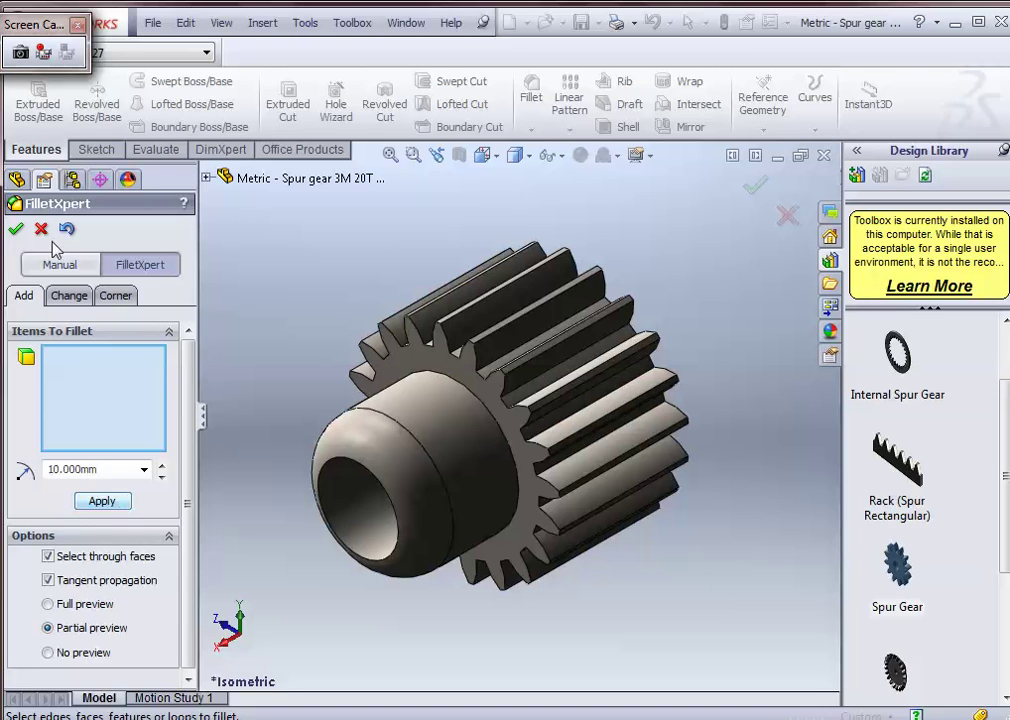
pyautogui.click(15, 231)
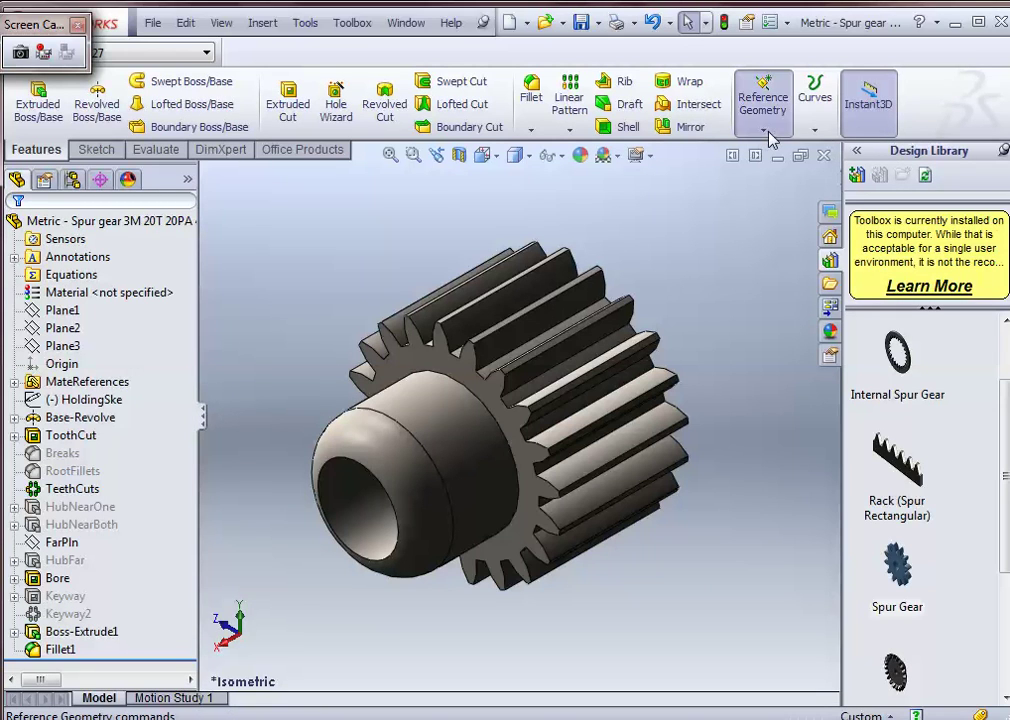
# Step: Create Plane4 parallel to Plane1 and tangent to the hub's cylindrical face
pyautogui.click(772, 140)
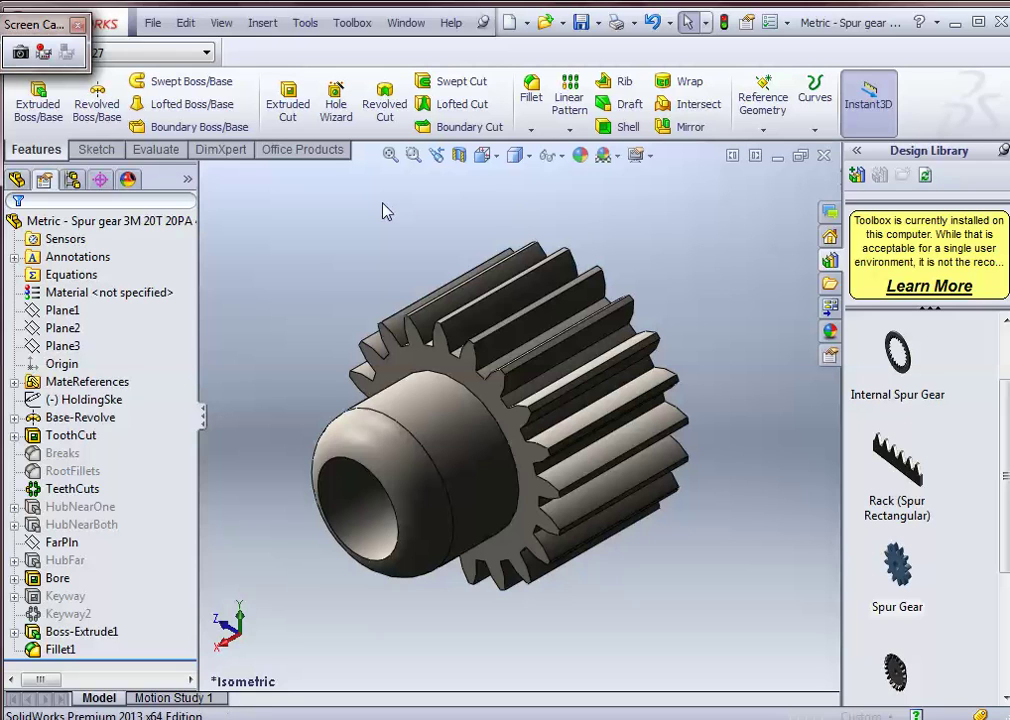
pyautogui.press('p')
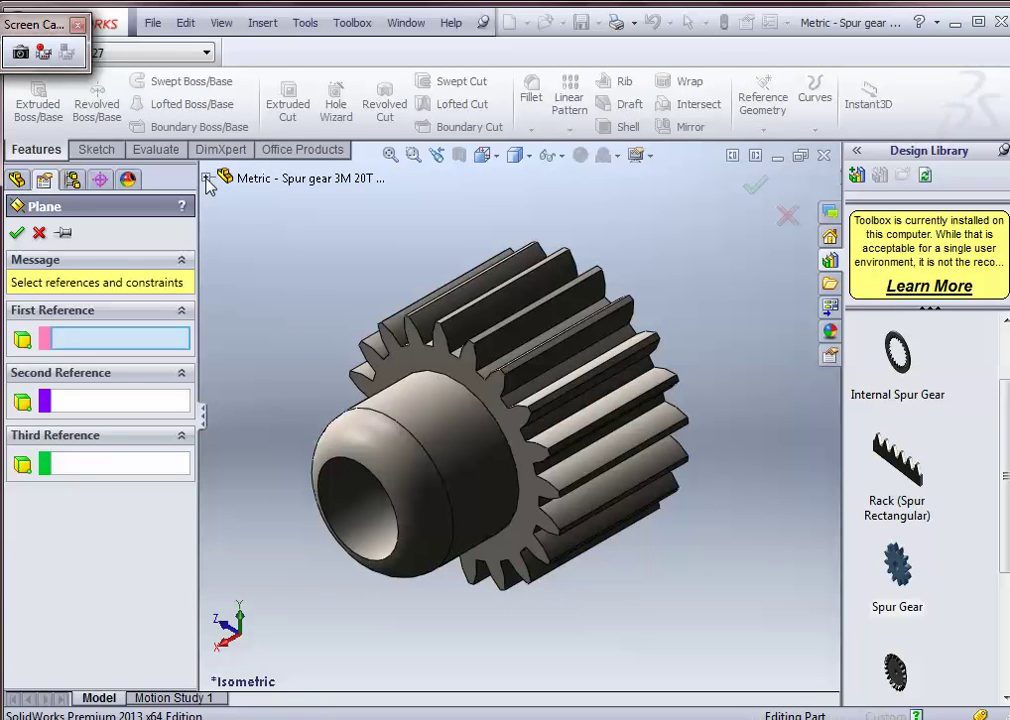
pyautogui.click(206, 178)
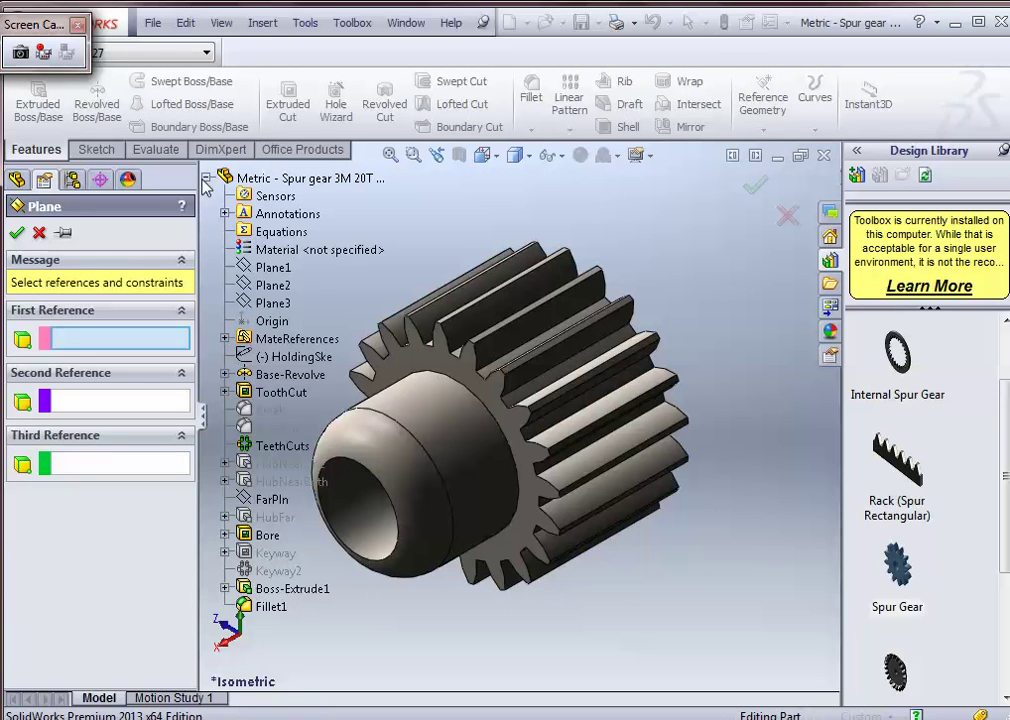
pyautogui.click(267, 268)
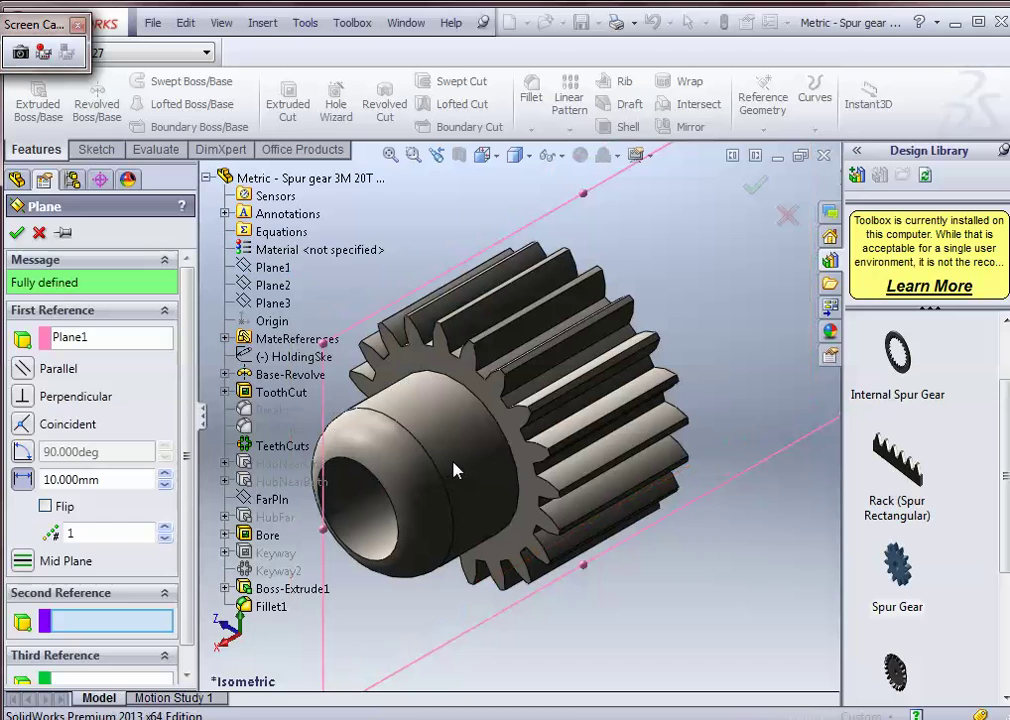
pyautogui.click(455, 470)
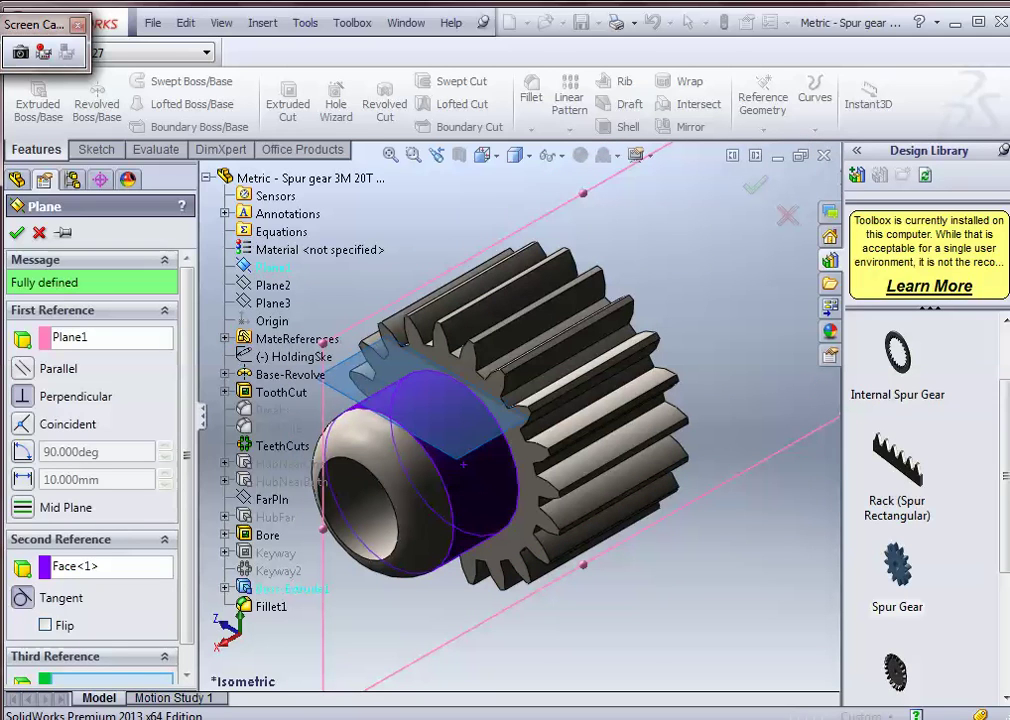
pyautogui.click(23, 369)
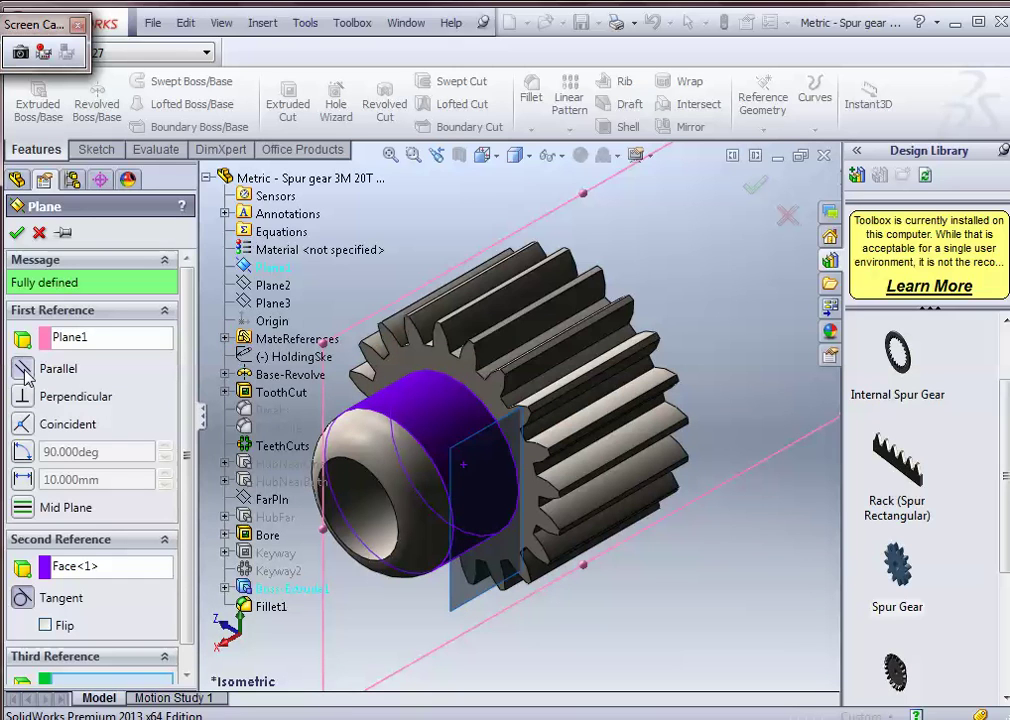
pyautogui.click(18, 233)
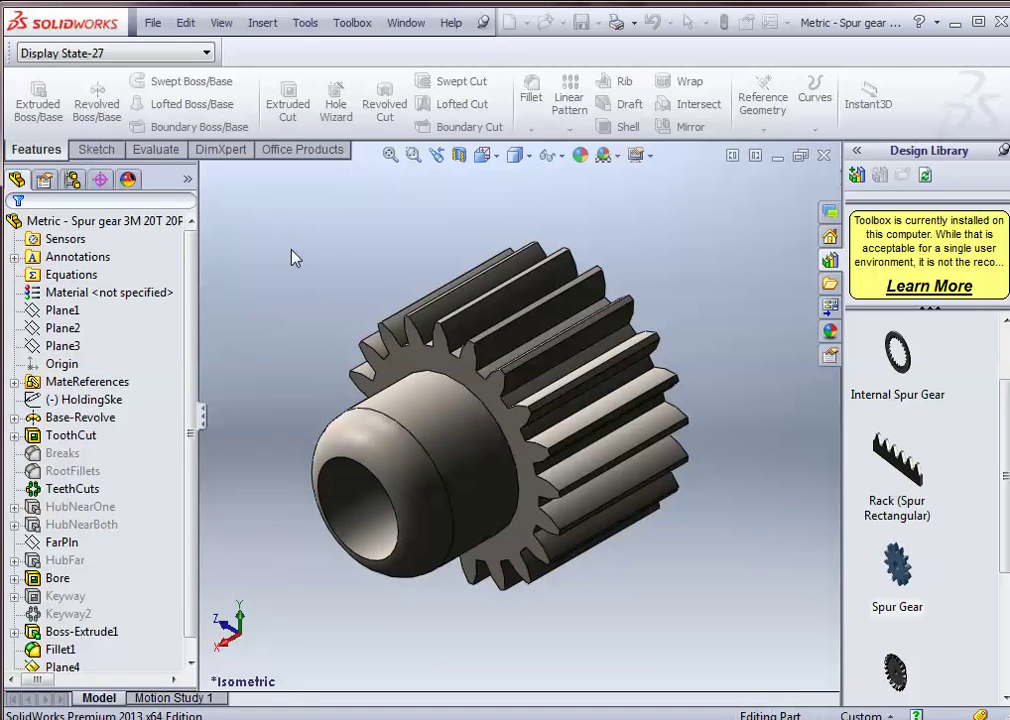
# Step: Open a new sketch on Plane4 and view it square-on from the Right
pyautogui.scroll(-1, 190, 372)
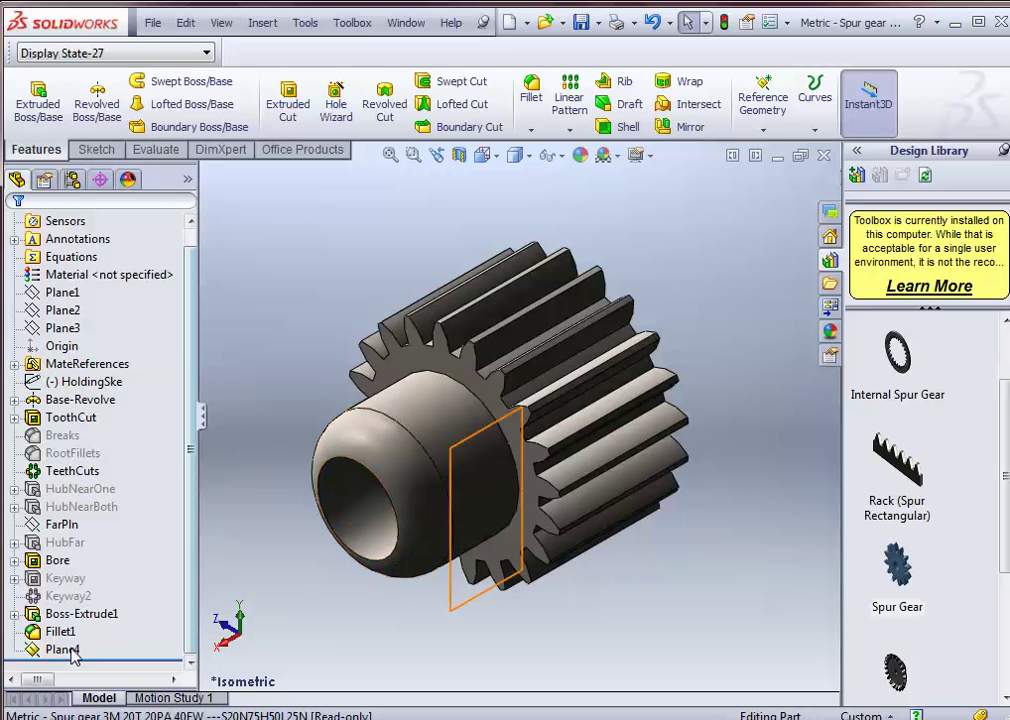
pyautogui.click(62, 650)
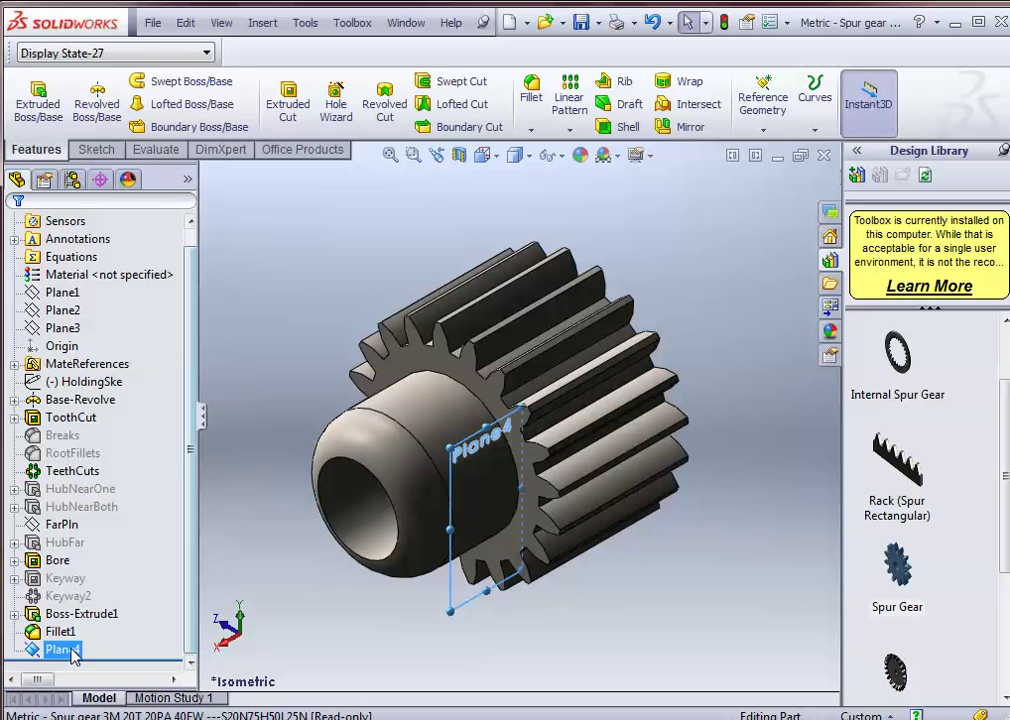
pyautogui.rightClick(73, 650)
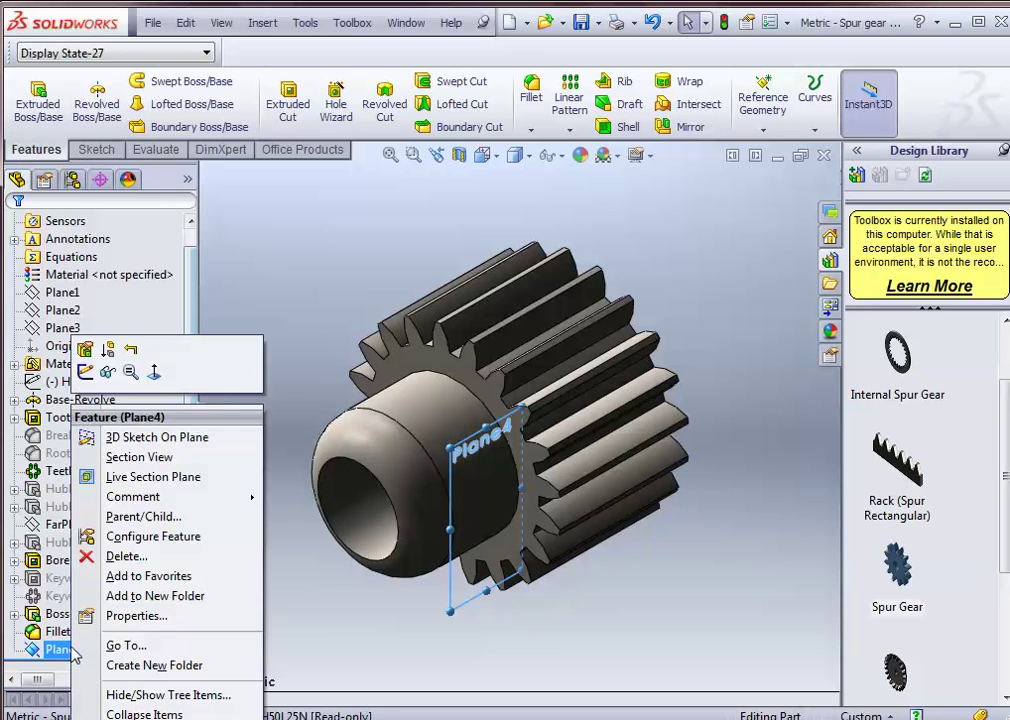
pyautogui.click(76, 648)
pyautogui.rightClick(73, 650)
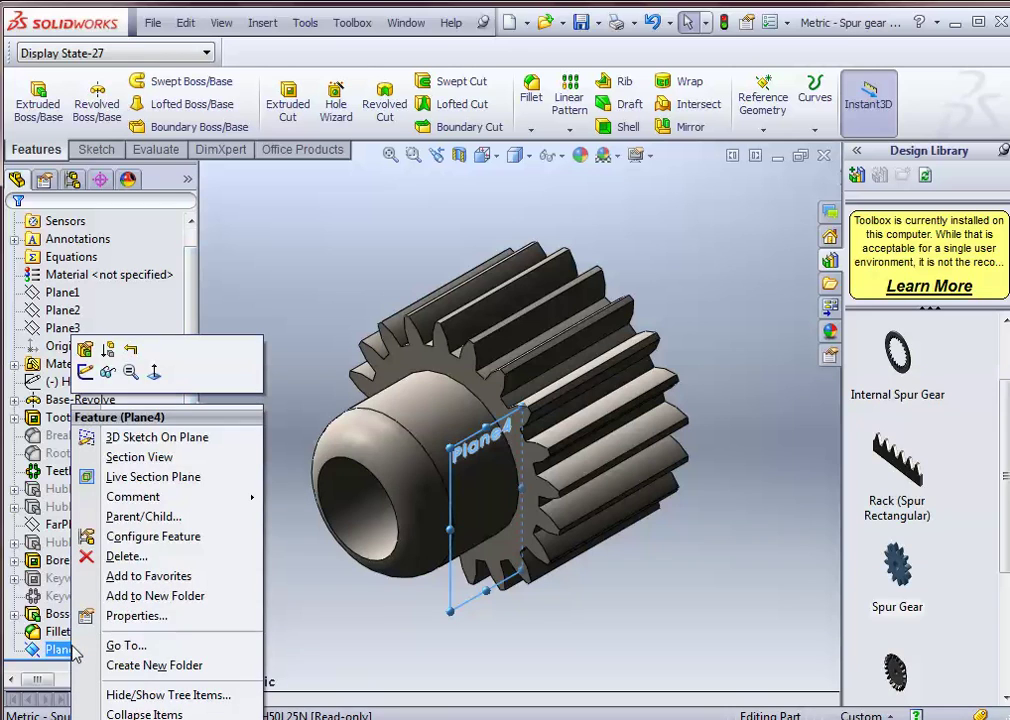
pyautogui.click(86, 371)
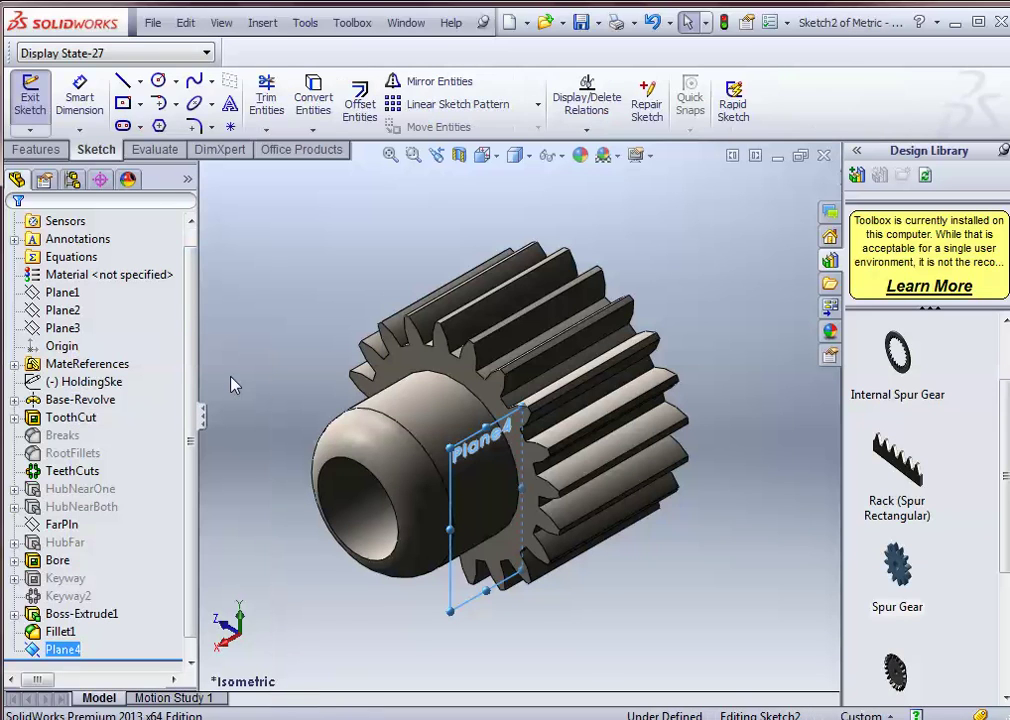
pyautogui.click(494, 157)
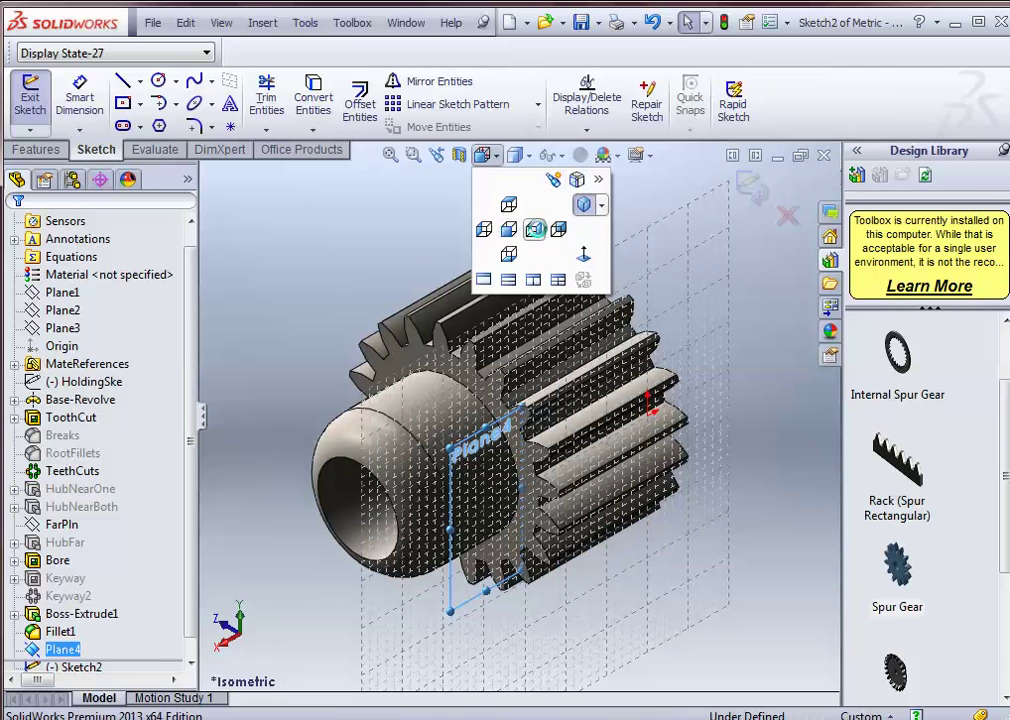
pyautogui.click(536, 230)
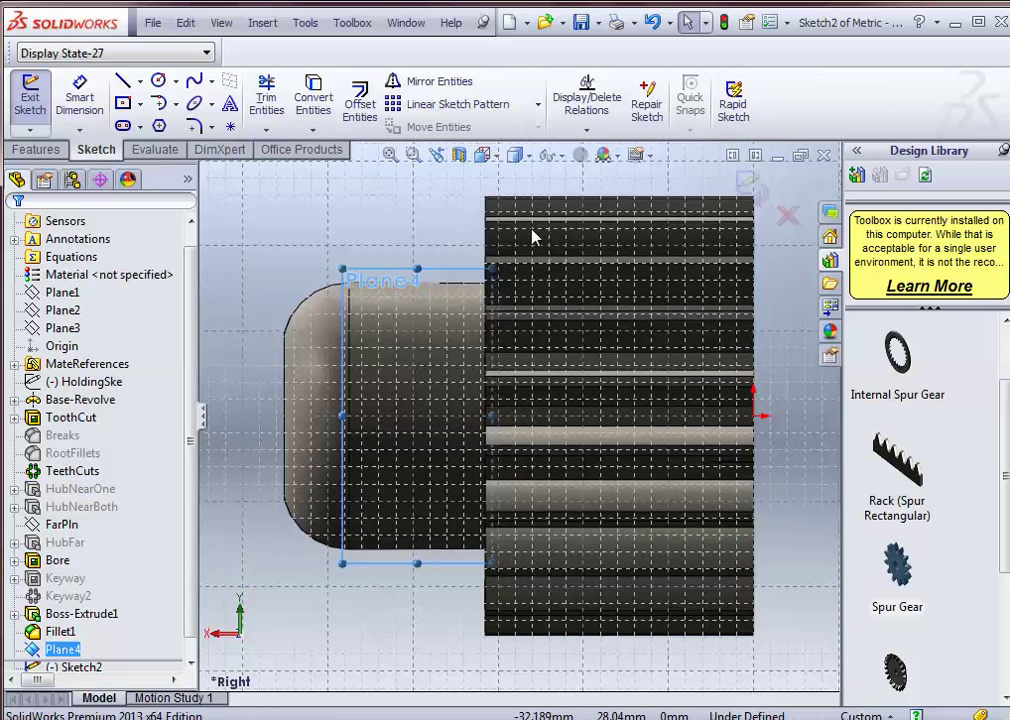
# Step: Draw a 10 mm diameter circle centred over the hub in Sketch2
pyautogui.click(158, 81)
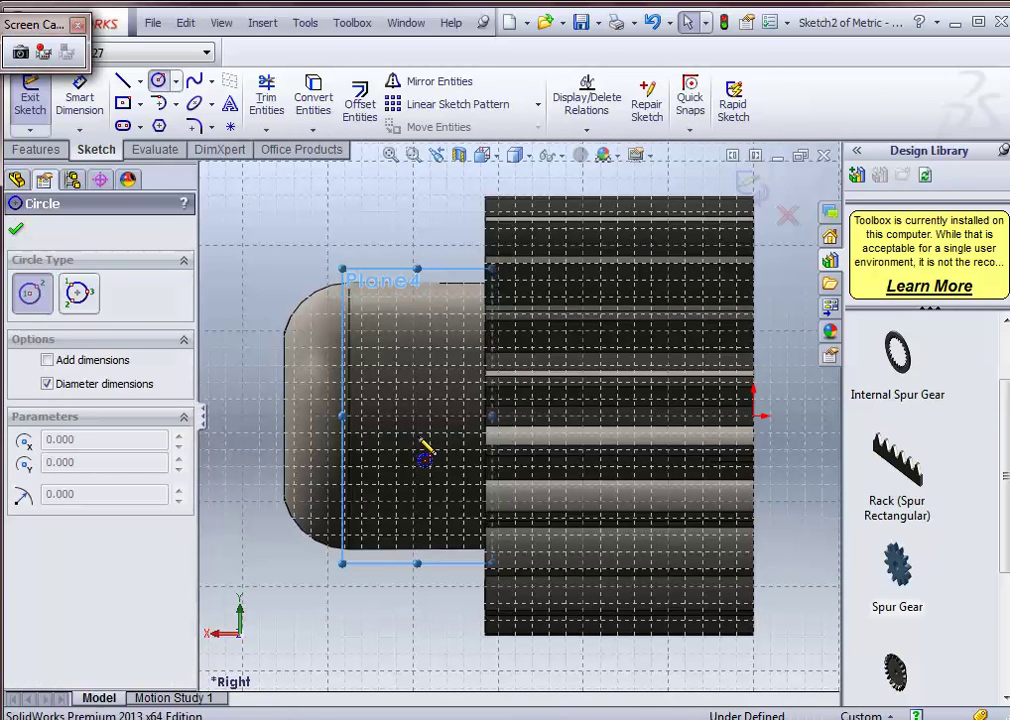
pyautogui.scroll(-1, 436, 450)
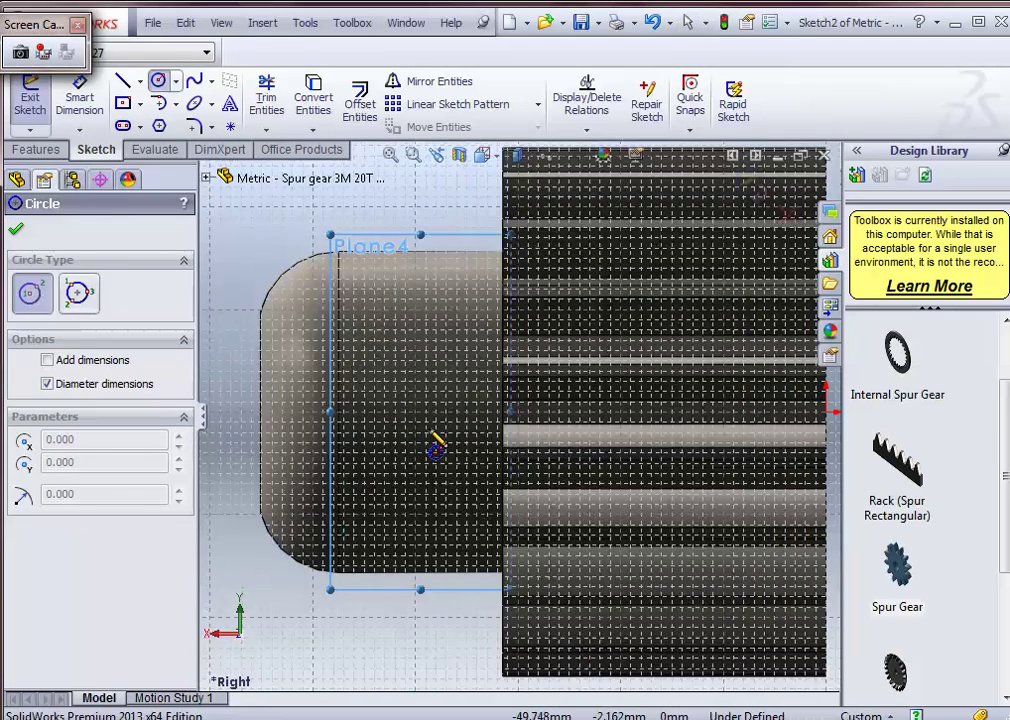
pyautogui.scroll(-1, 440, 440)
pyautogui.scroll(-1, 455, 422)
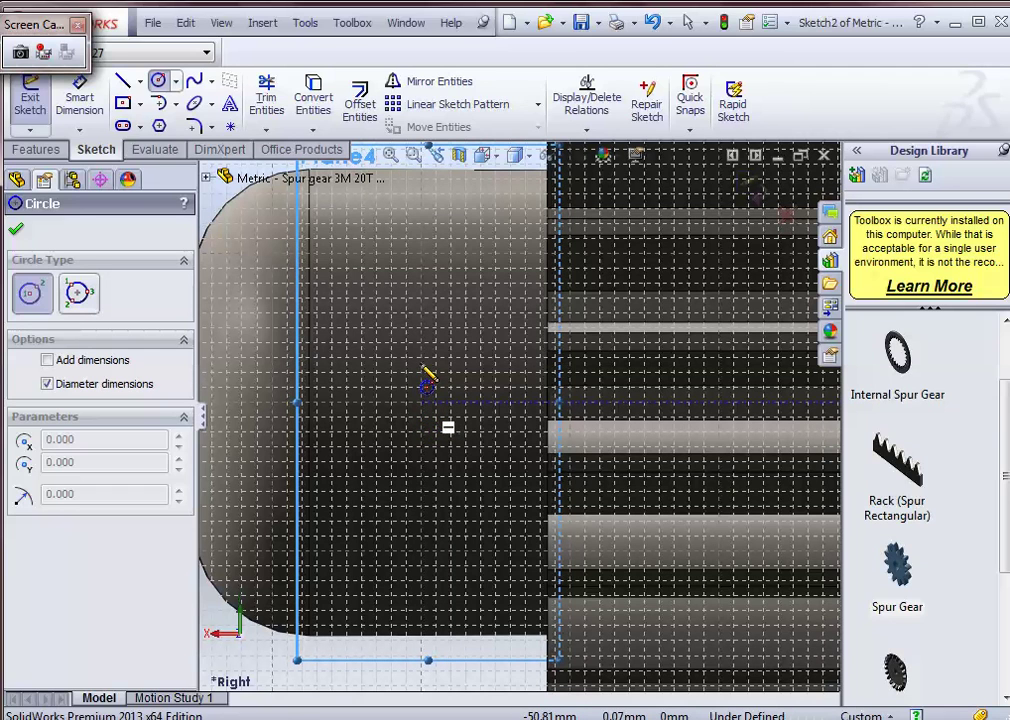
pyautogui.click(421, 400)
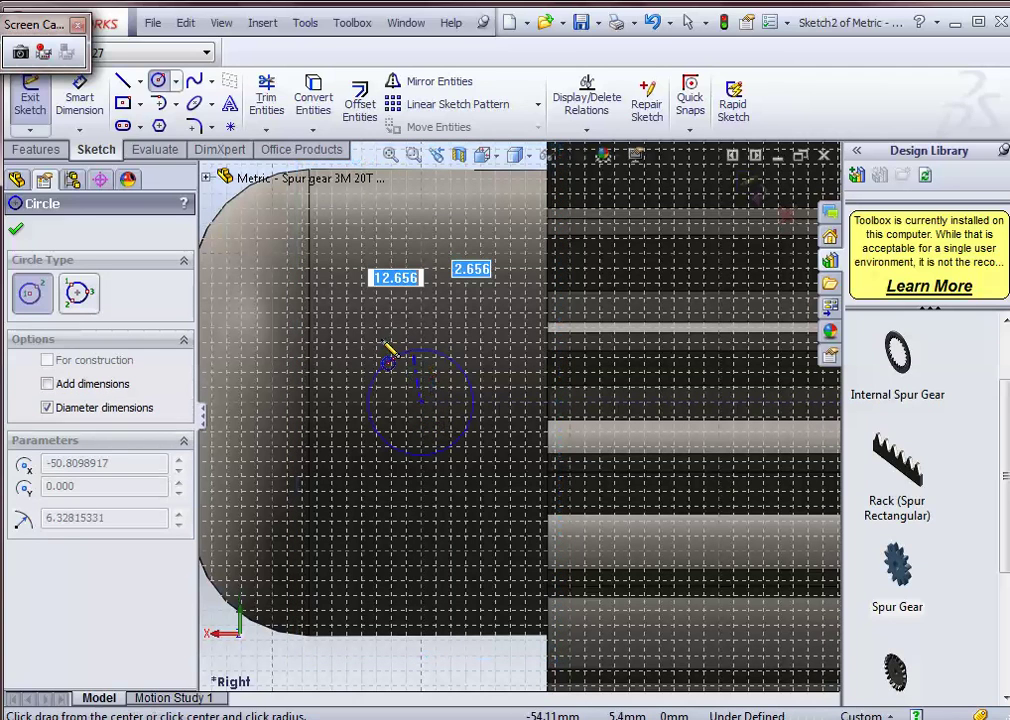
pyautogui.write('10')
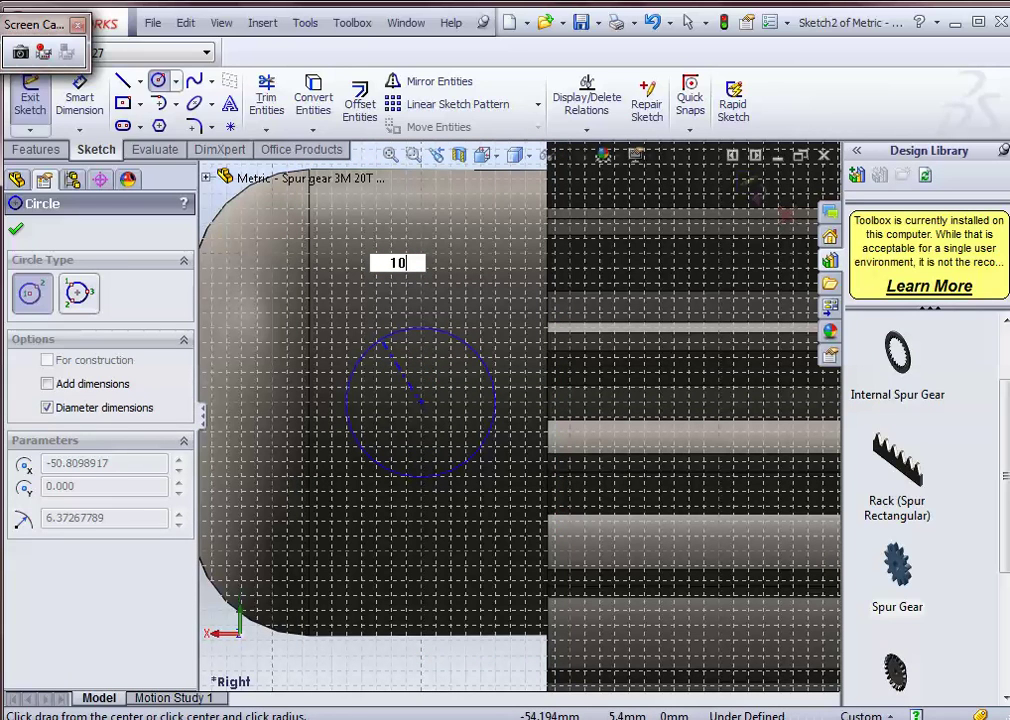
pyautogui.press('Return')
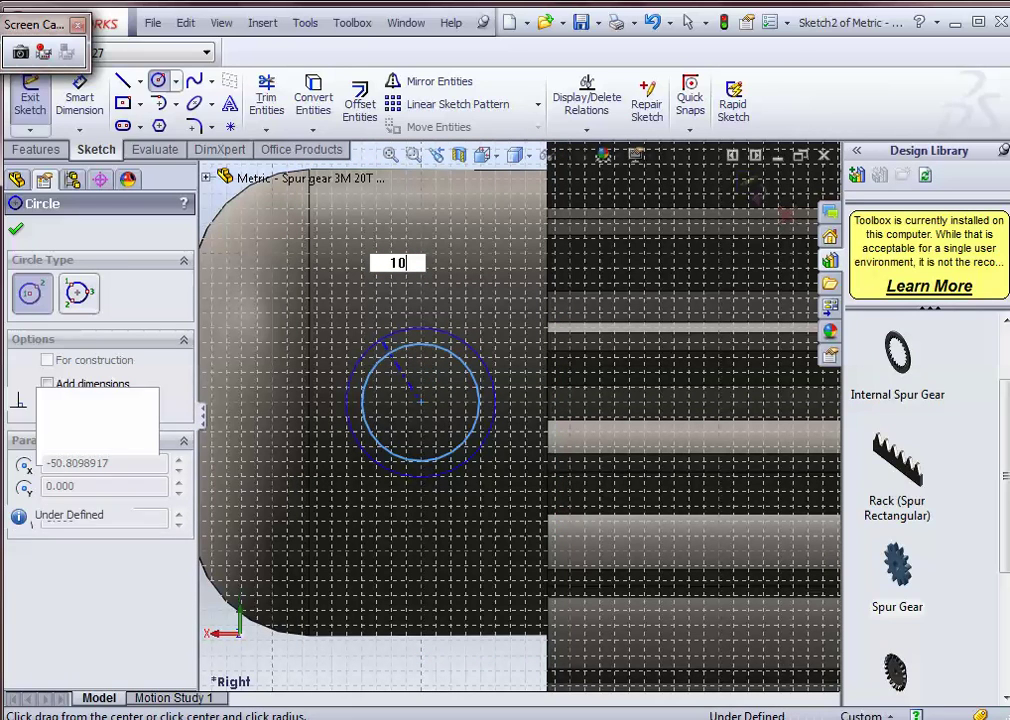
pyautogui.click(16, 230)
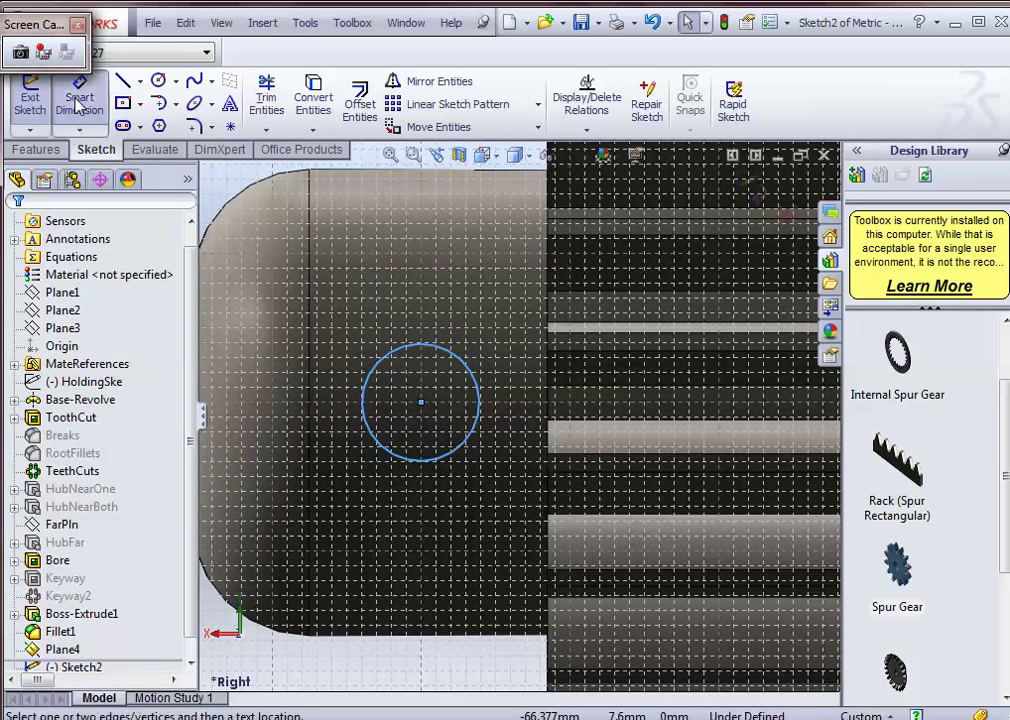
# Step: Dimension the circle's centre 10 mm from the hub's vertical edge line
pyautogui.click(79, 100)
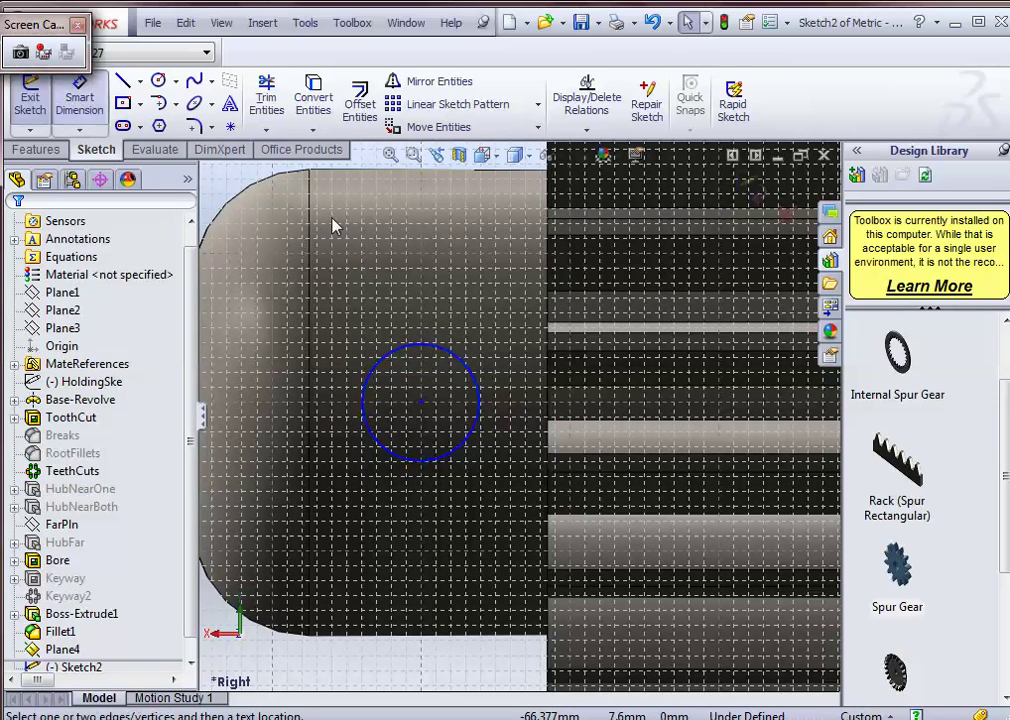
pyautogui.click(309, 268)
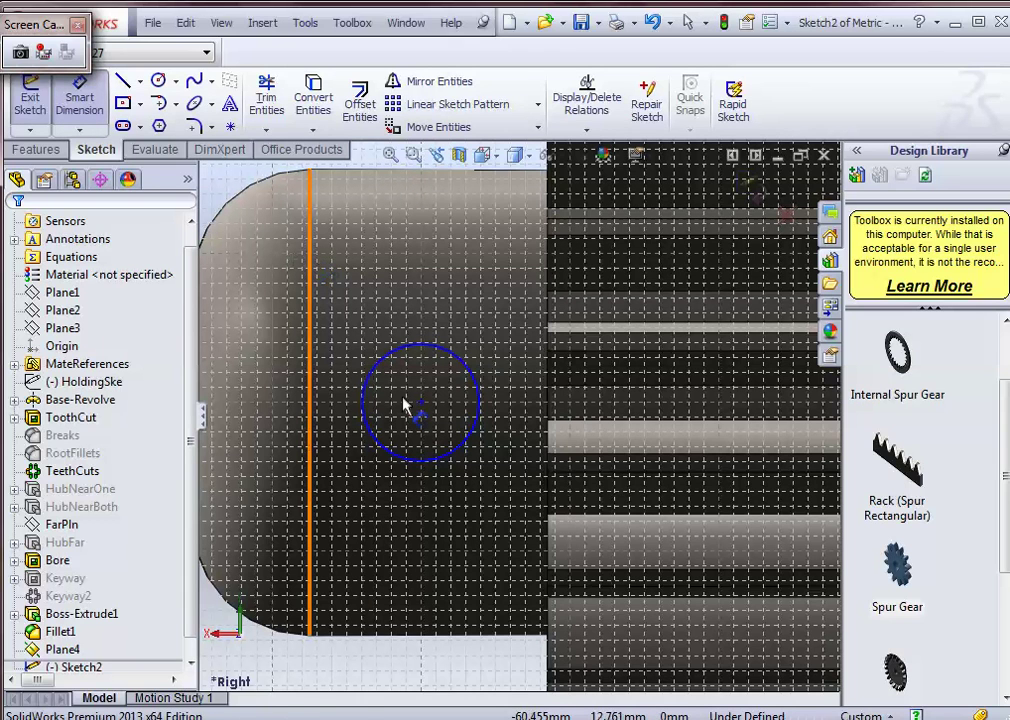
pyautogui.click(398, 476)
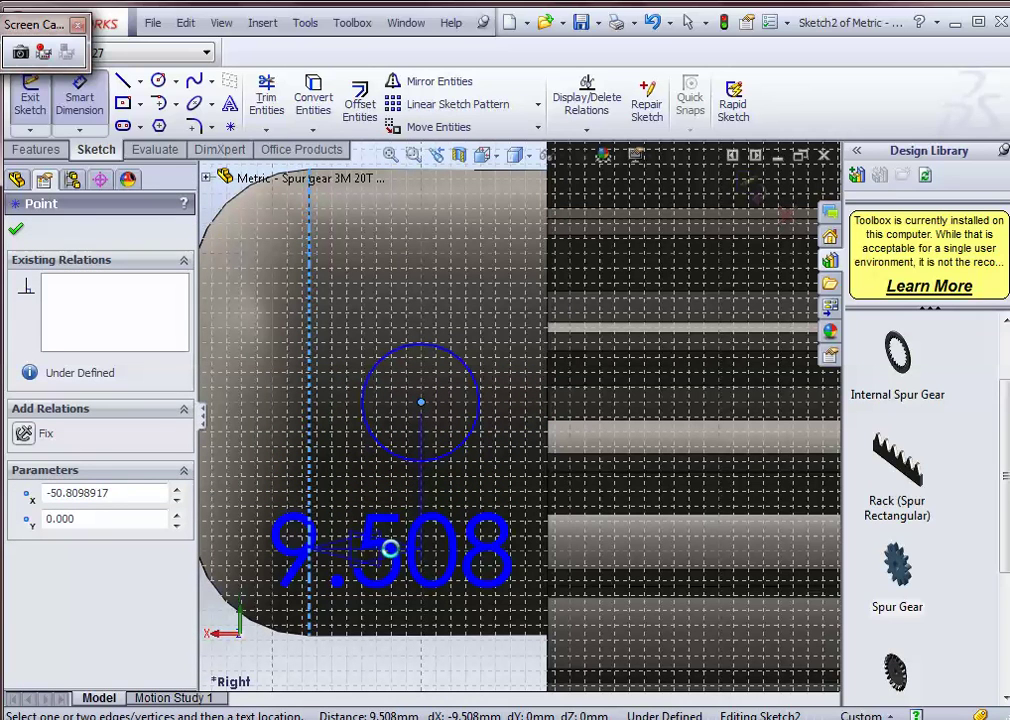
pyautogui.click(390, 548)
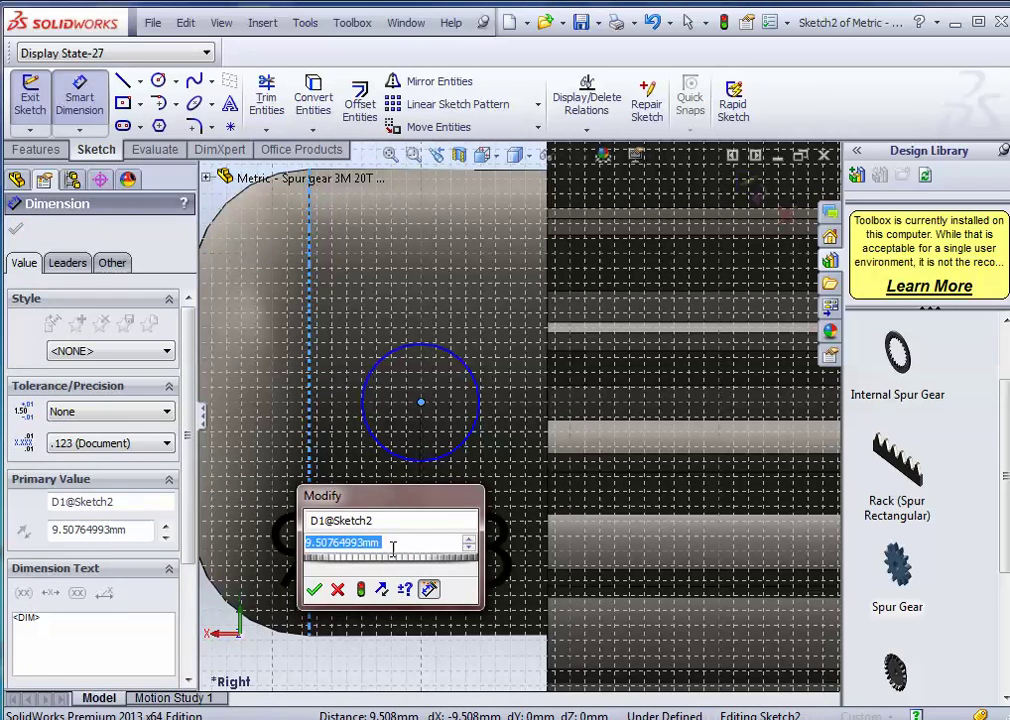
pyautogui.write('10')
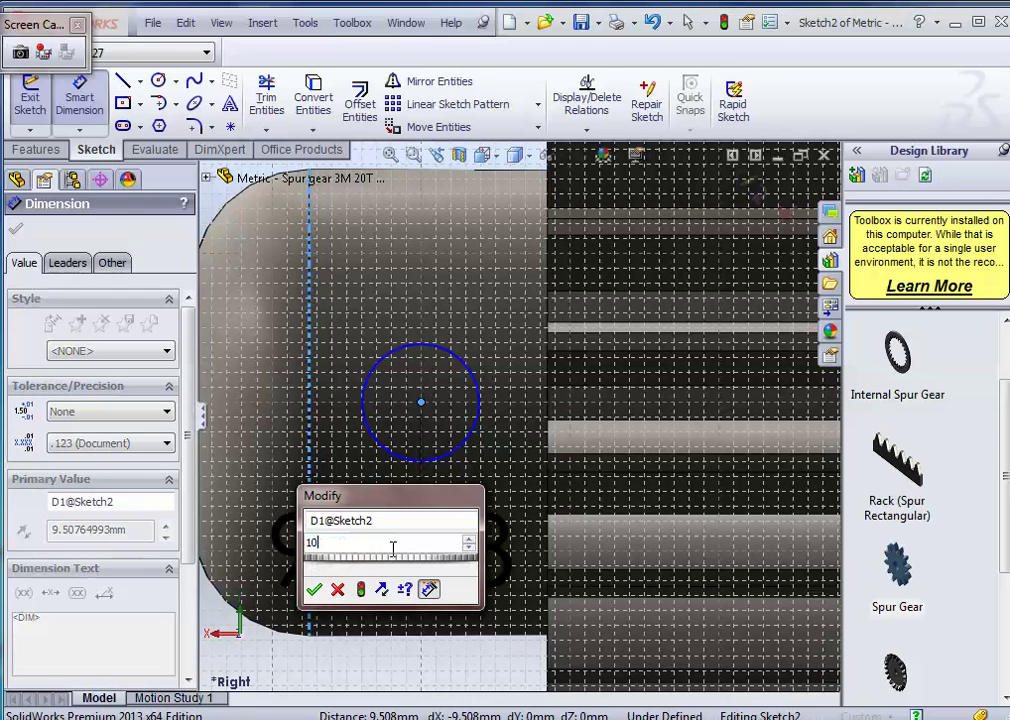
pyautogui.press('Escape')
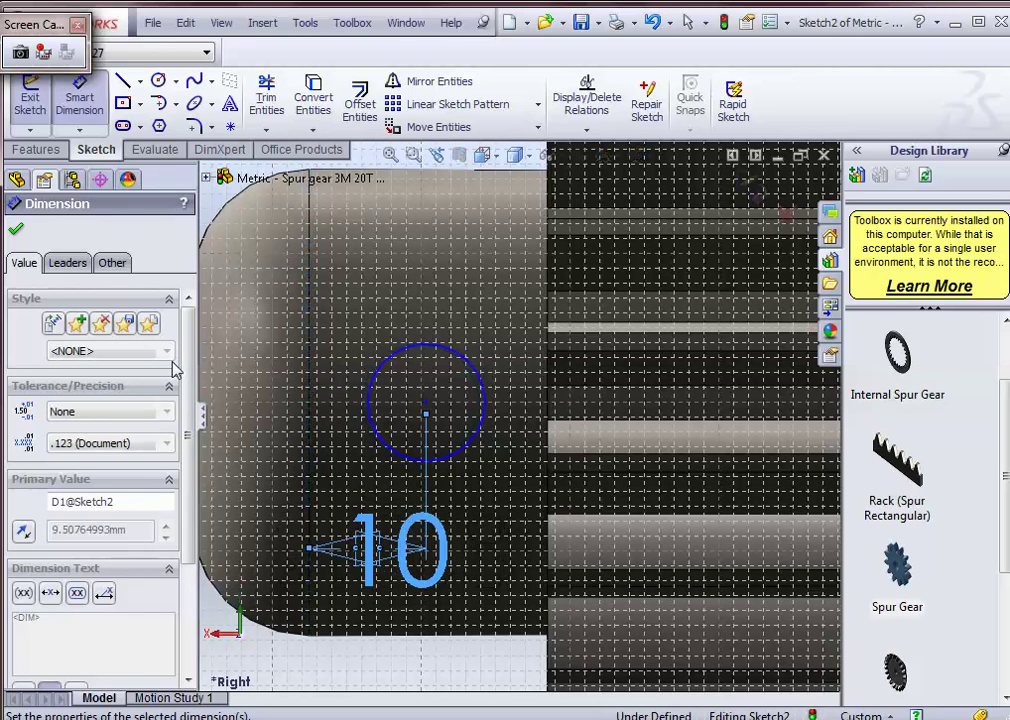
pyautogui.click(18, 231)
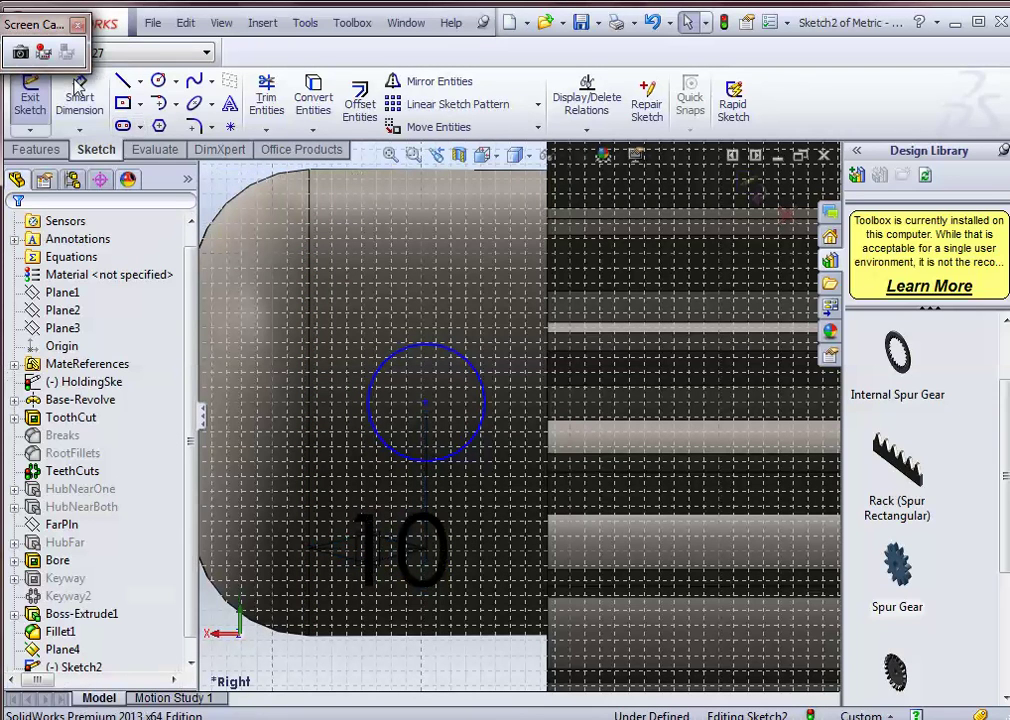
# Step: Add a 10 mm diameter dimension to the cross-hole circle above the hub
pyautogui.click(394, 310)
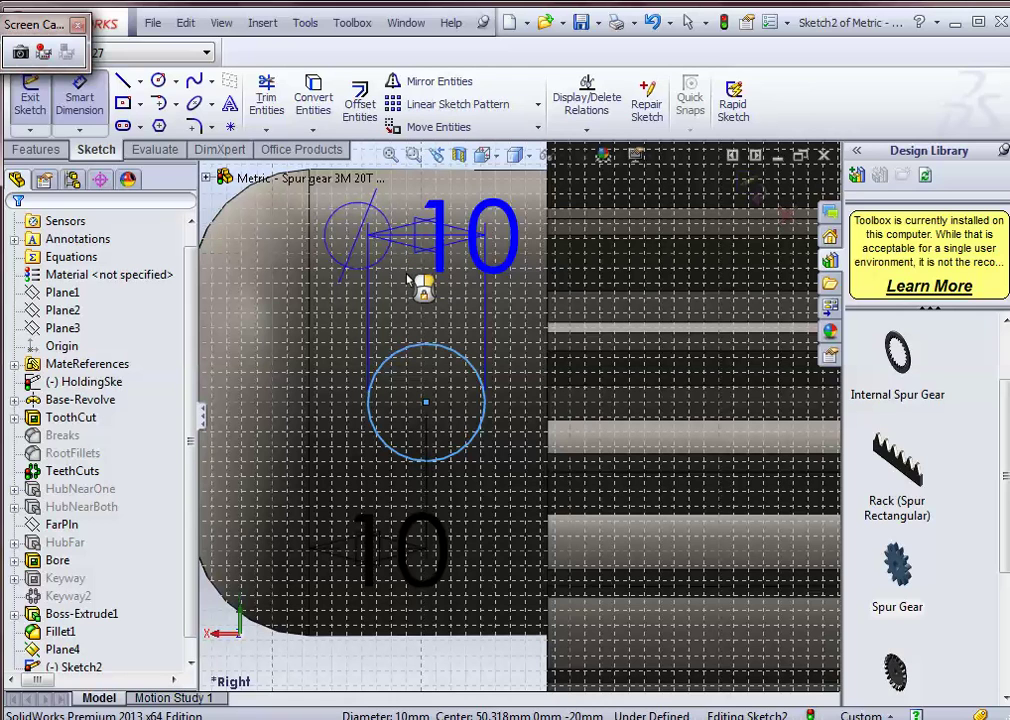
pyautogui.click(413, 283)
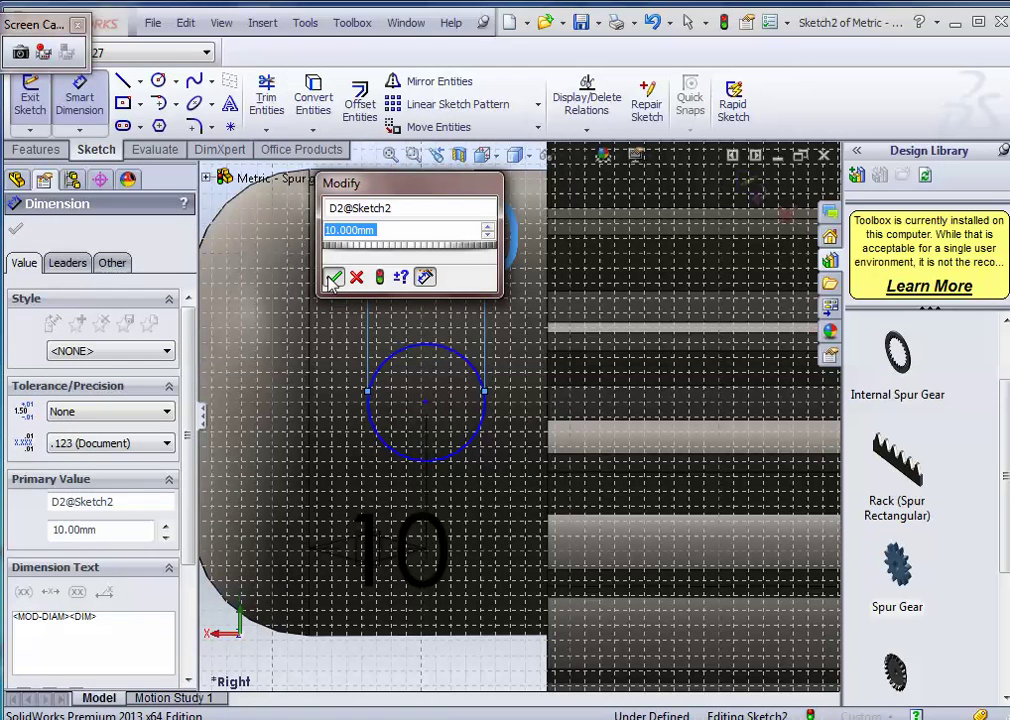
pyautogui.click(333, 278)
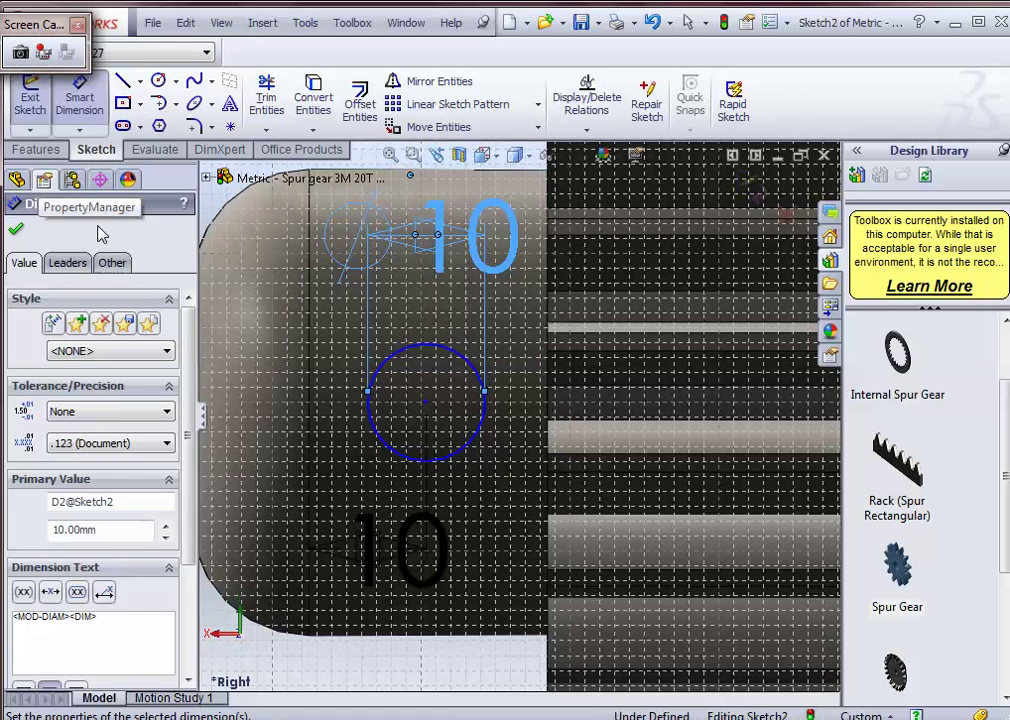
pyautogui.click(36, 149)
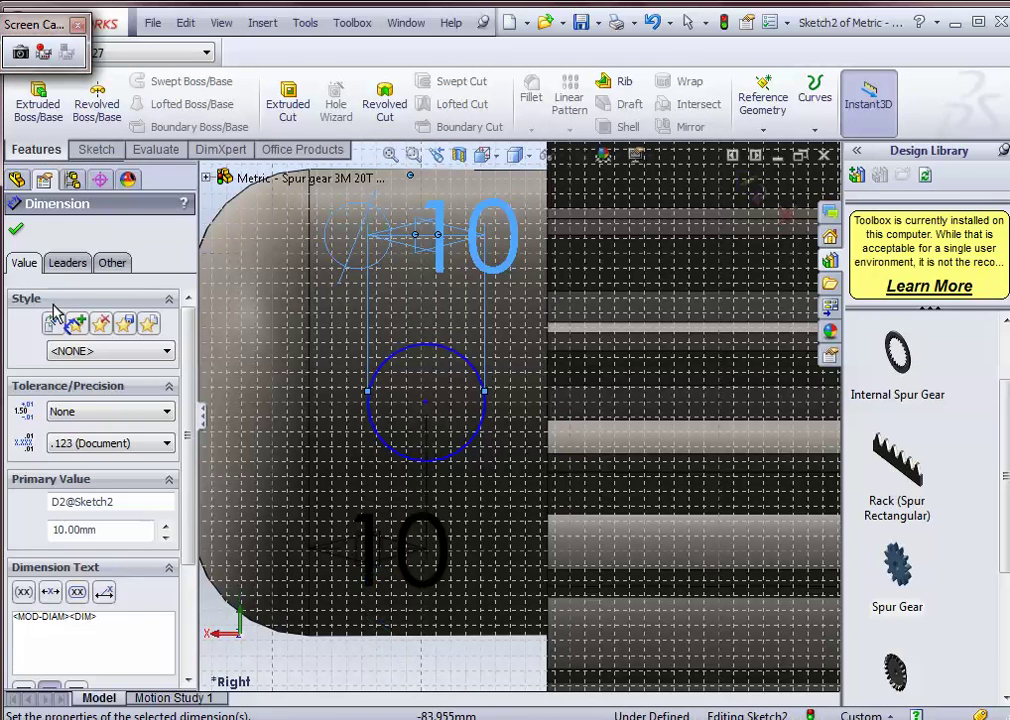
# Step: Cut the Sketch2 circle Through All to make the 10 mm cross hole in the hub
pyautogui.press('f')
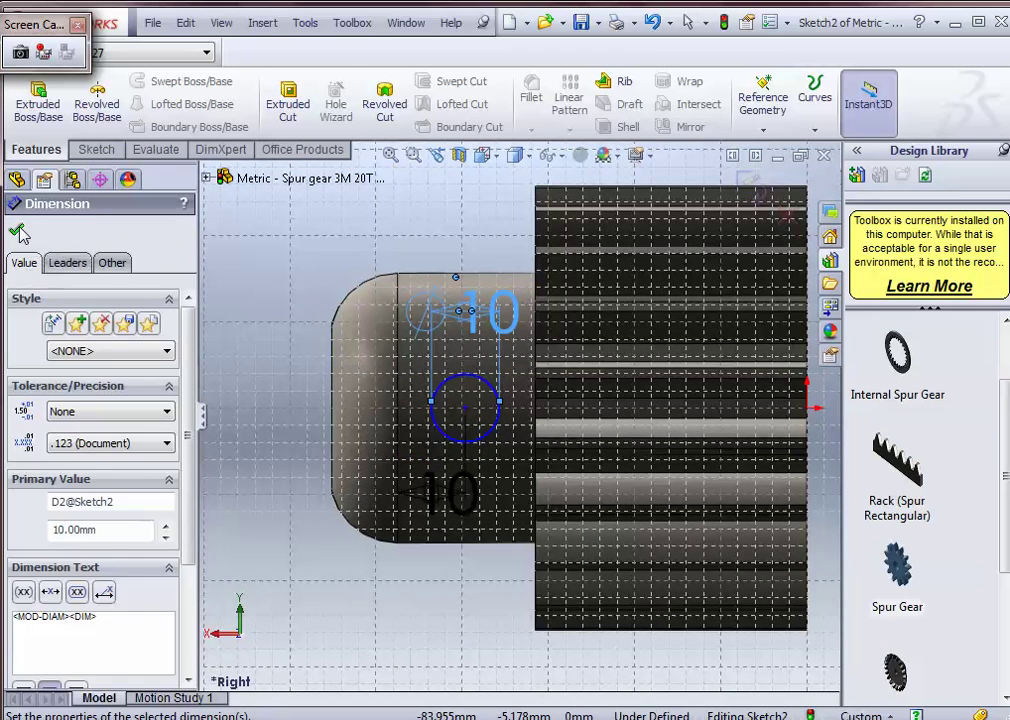
pyautogui.click(17, 231)
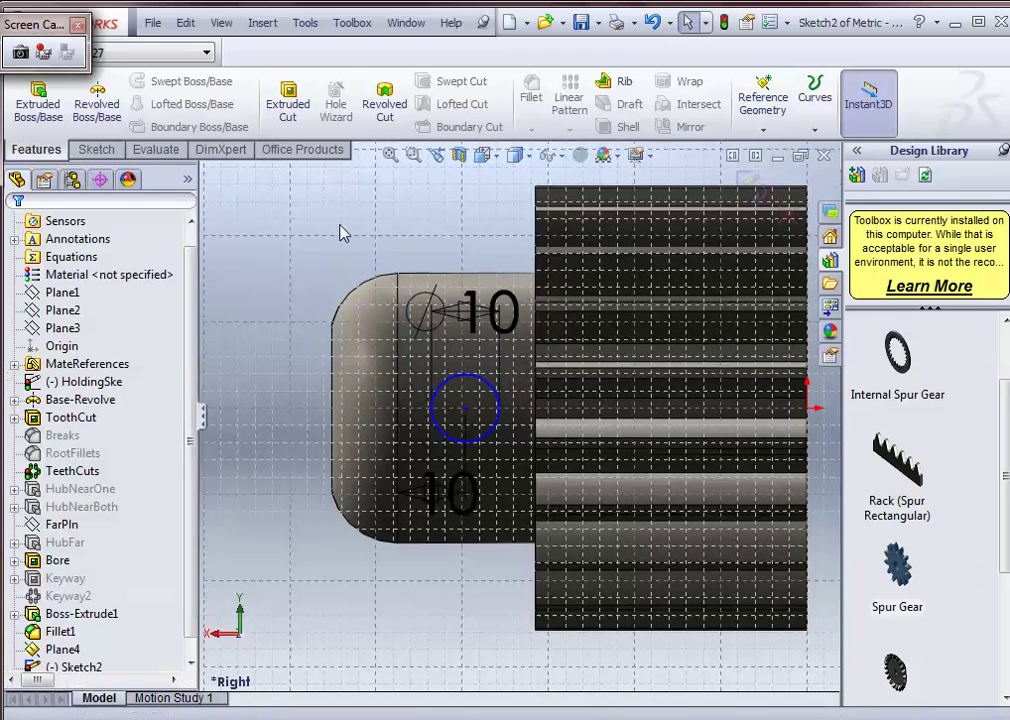
pyautogui.moveTo(340, 227); pyautogui.dragTo(390, 214, button='middle')
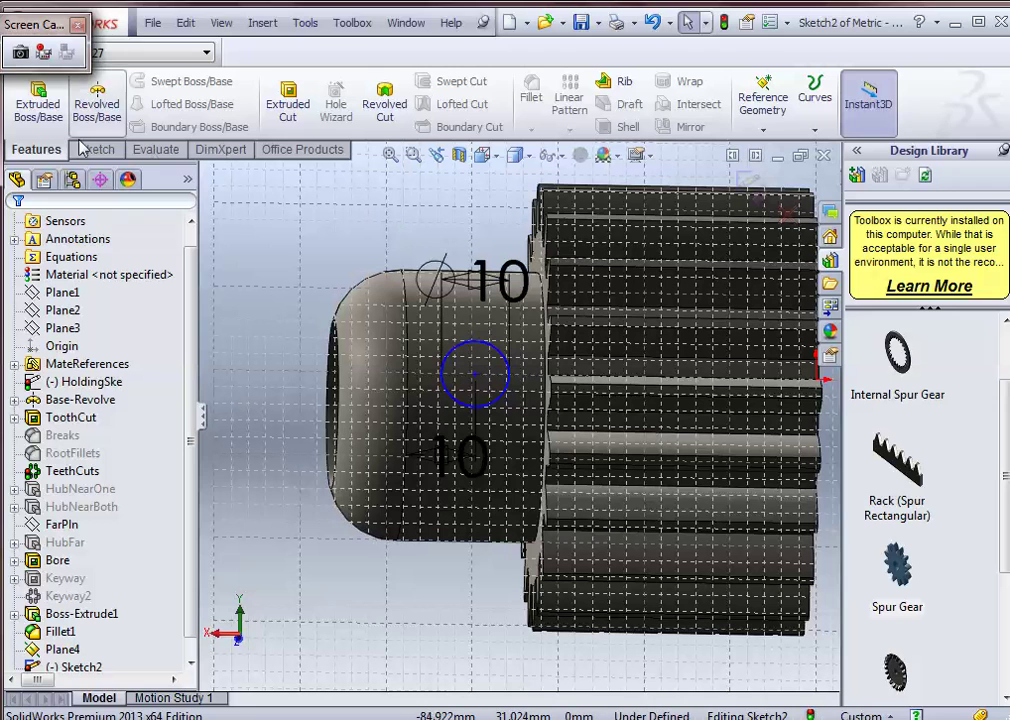
pyautogui.click(287, 104)
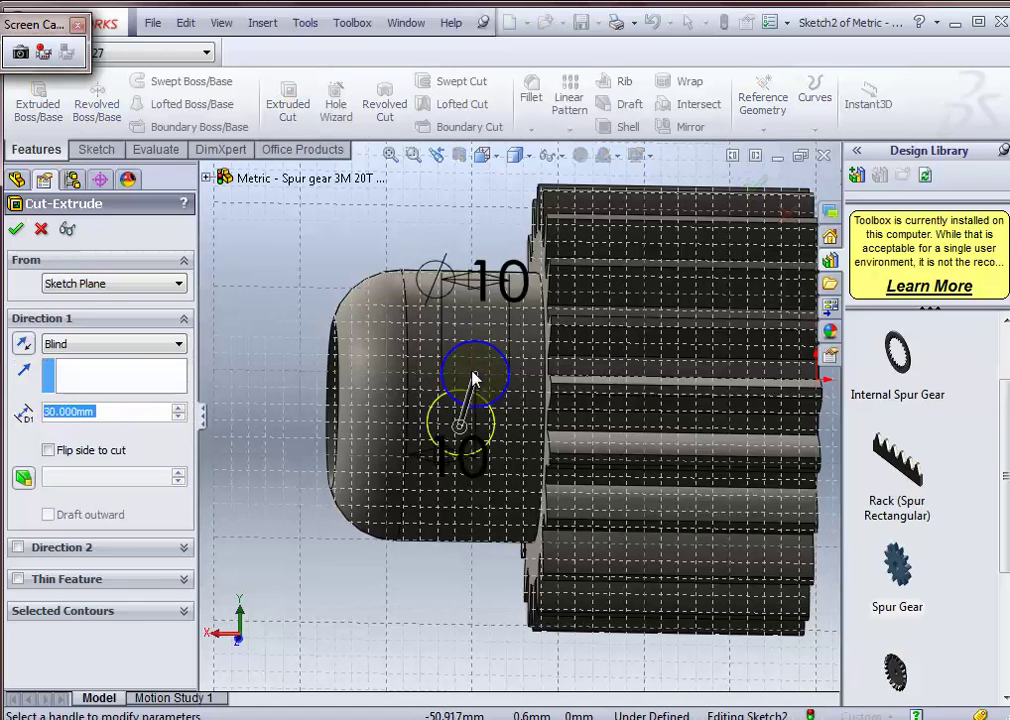
pyautogui.click(78, 343)
pyautogui.click(85, 379)
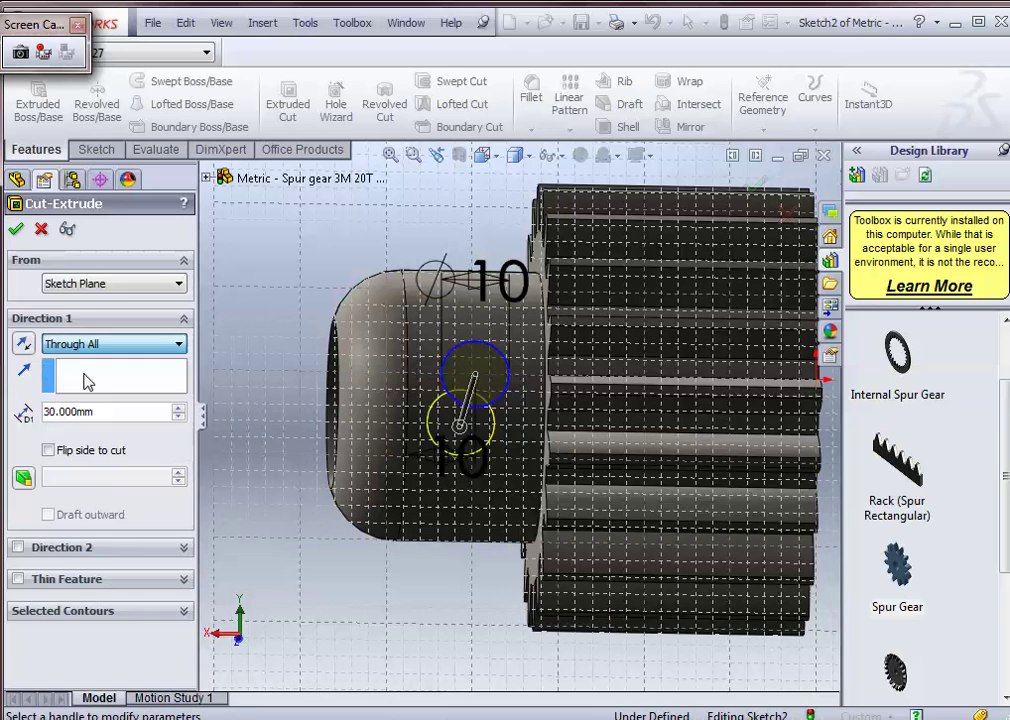
pyautogui.click(17, 230)
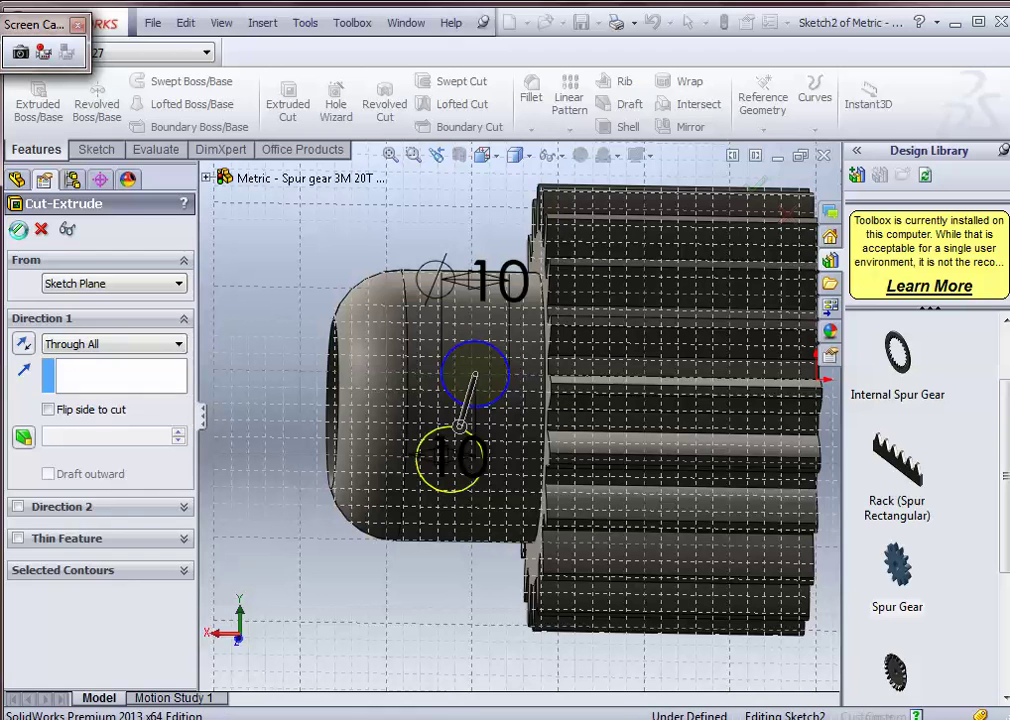
pyautogui.click(18, 230)
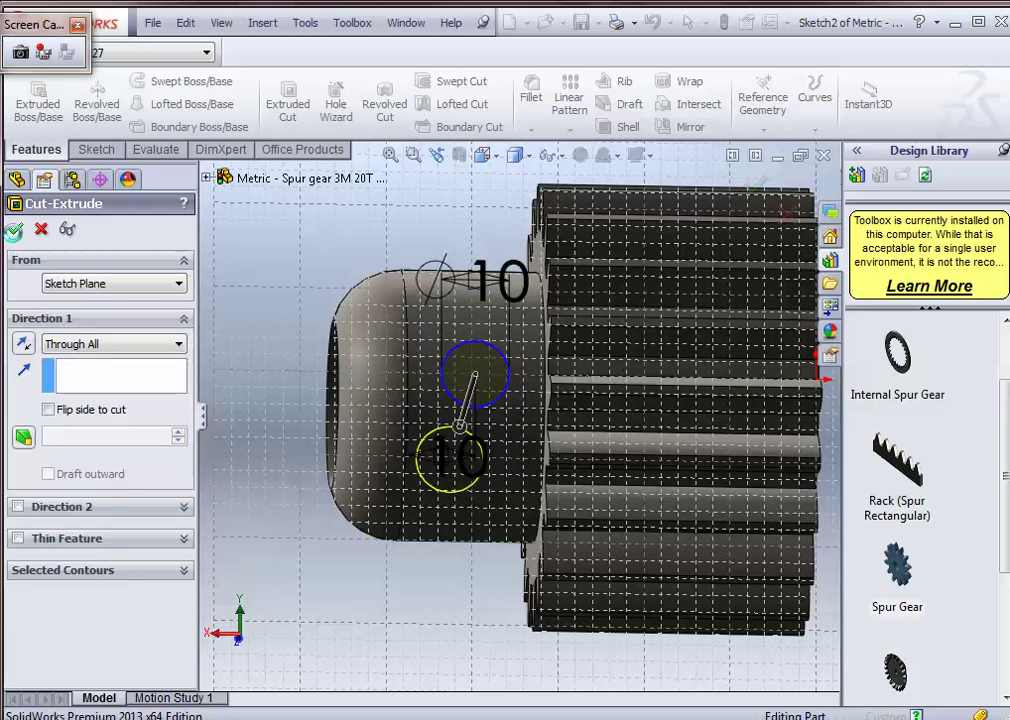
pyautogui.click(14, 231)
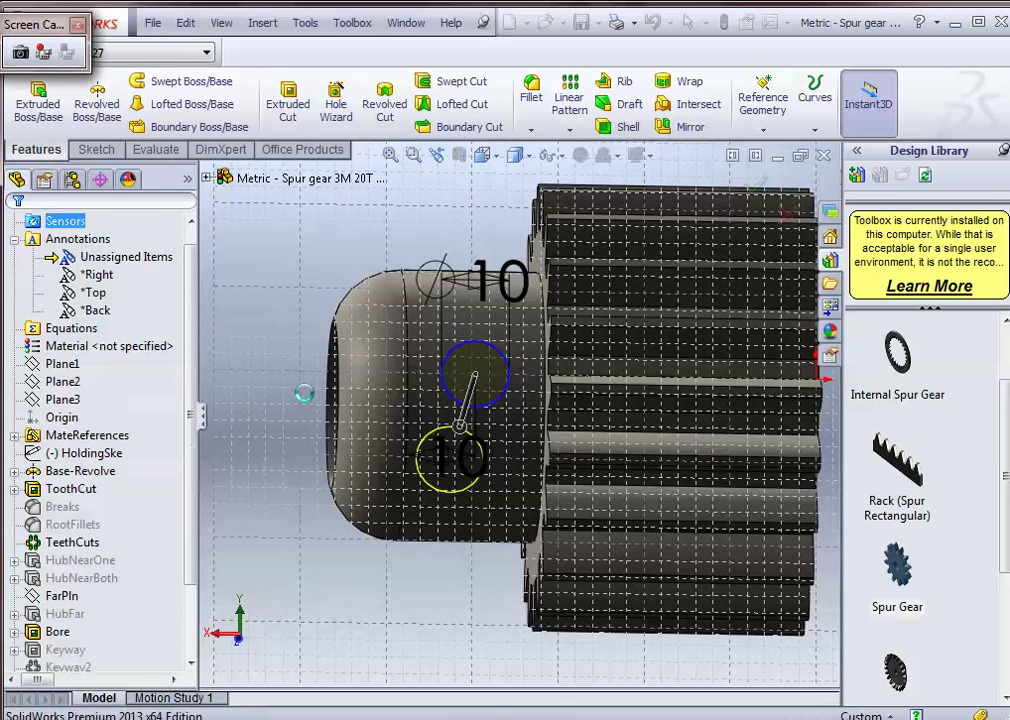
# Step: Switch to Isometric view and orbit the gear to inspect the hub's cross hole
pyautogui.click(306, 380)
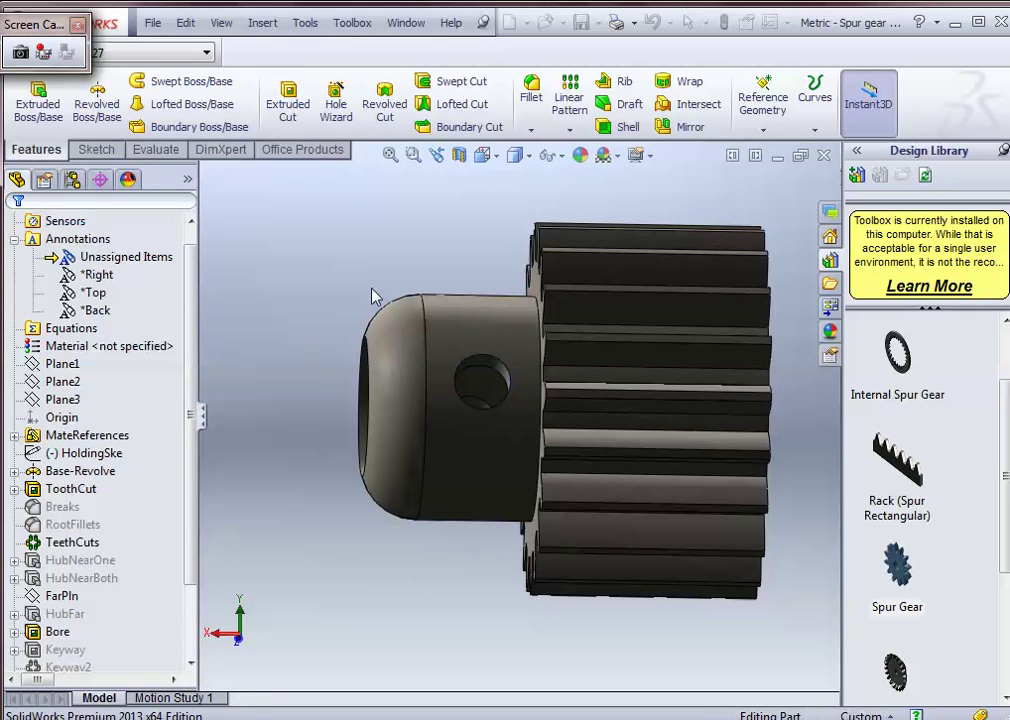
pyautogui.click(482, 156)
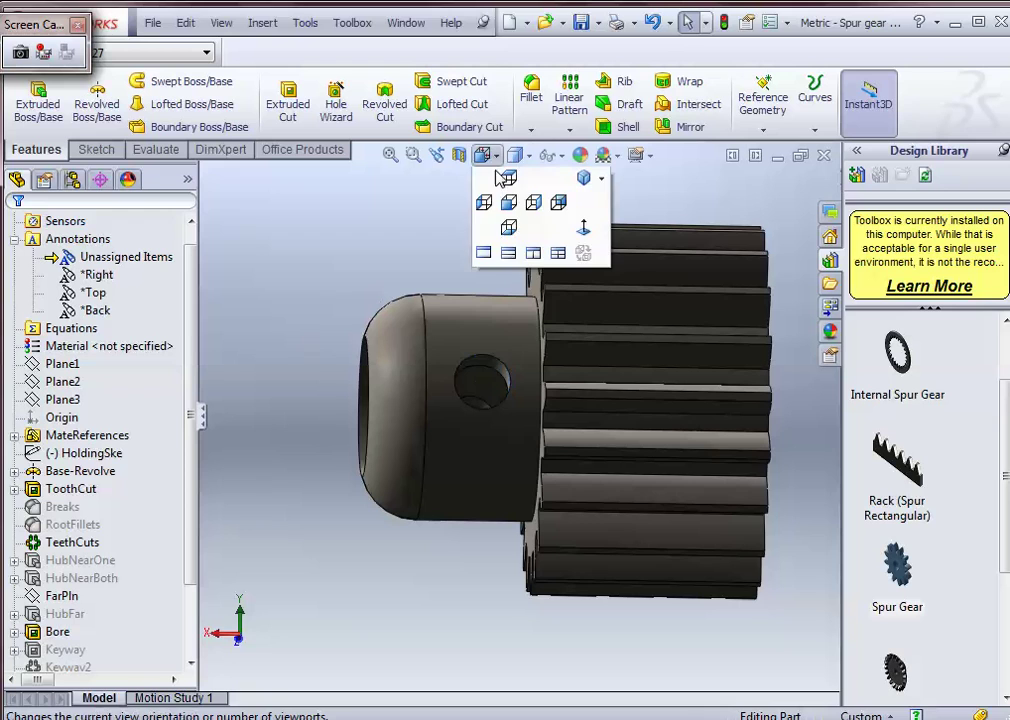
pyautogui.click(583, 205)
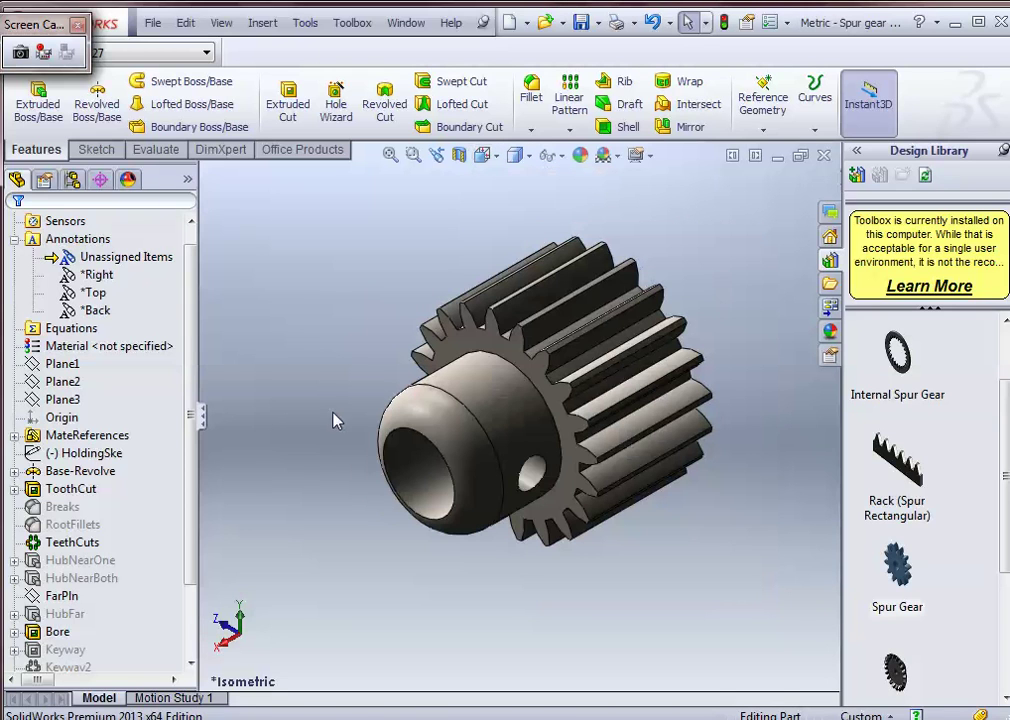
pyautogui.moveTo(338, 360)
pyautogui.mouseDown(button='middle')
pyautogui.moveTo(441, 451)
pyautogui.moveTo(559, 523)
pyautogui.moveTo(577, 352)
pyautogui.mouseUp(button='middle')
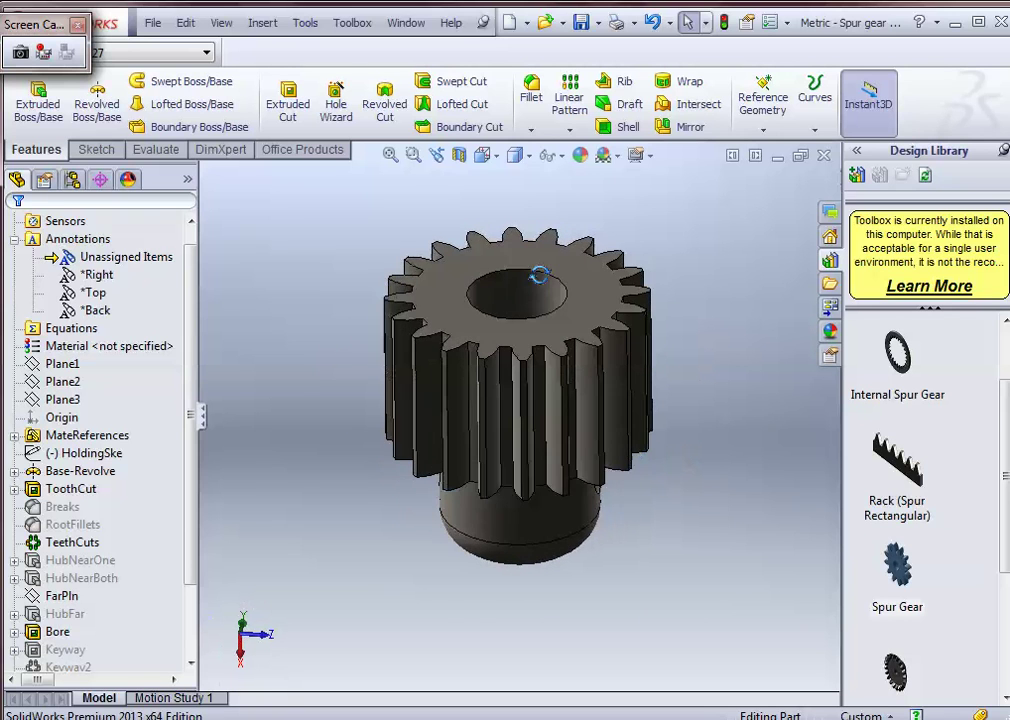
pyautogui.moveTo(539, 274)
pyautogui.mouseDown(button='middle')
pyautogui.moveTo(514, 219)
pyautogui.moveTo(471, 205)
pyautogui.moveTo(400, 282)
pyautogui.moveTo(428, 275)
pyautogui.mouseUp(button='middle')
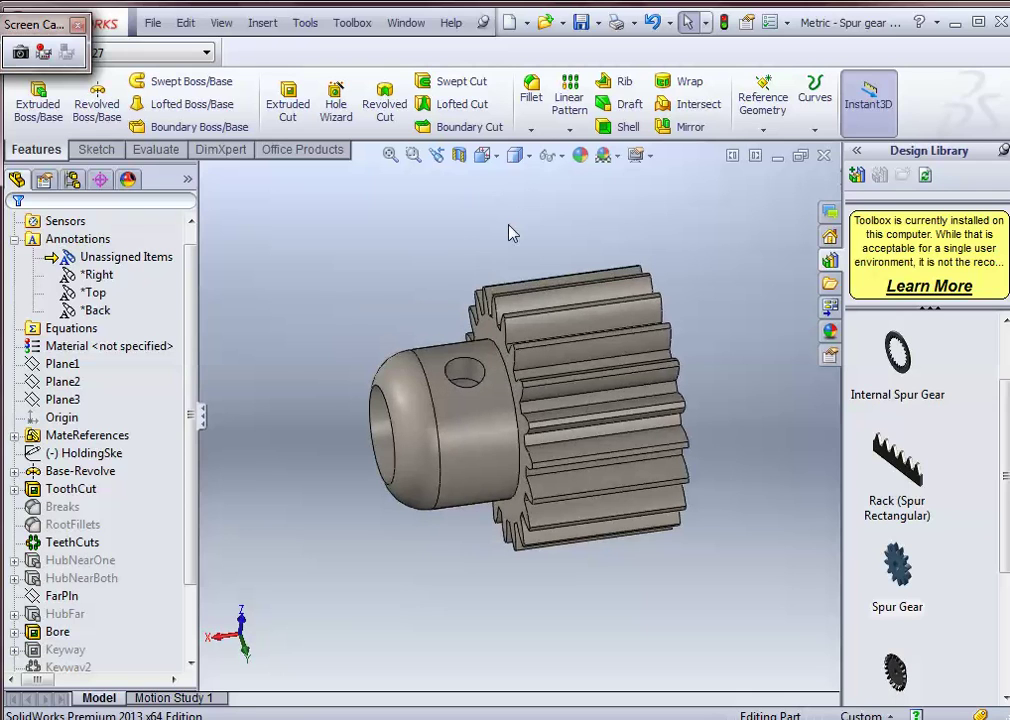